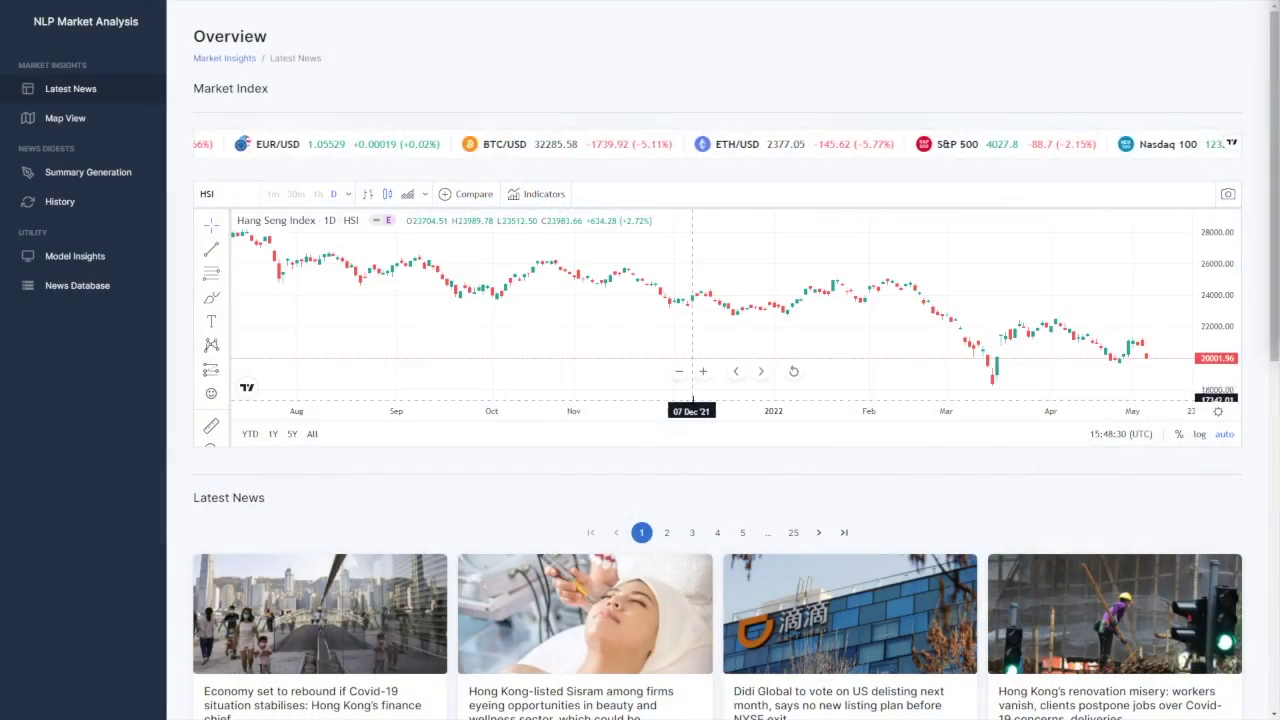
- Look through the latest news articles below the market index on the overview page
scroll(716, 465, down, 5)
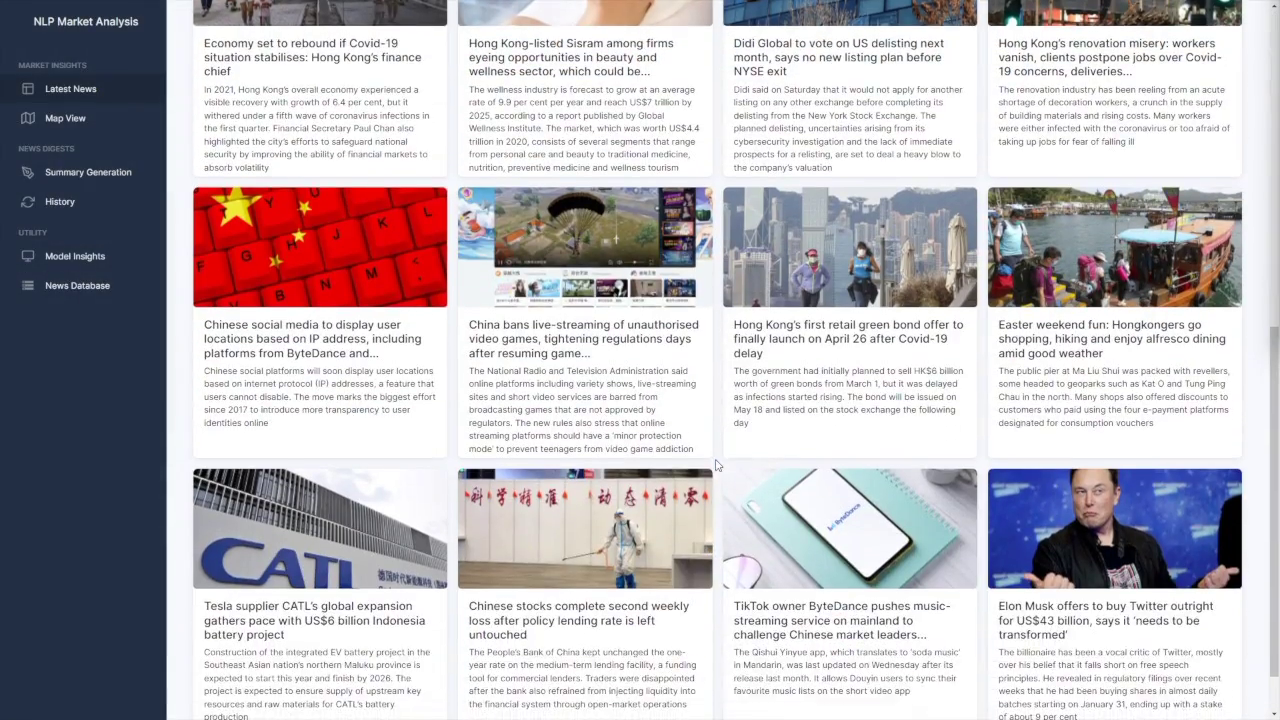
scroll(716, 465, up, 4)
scroll(716, 465, up, 3)
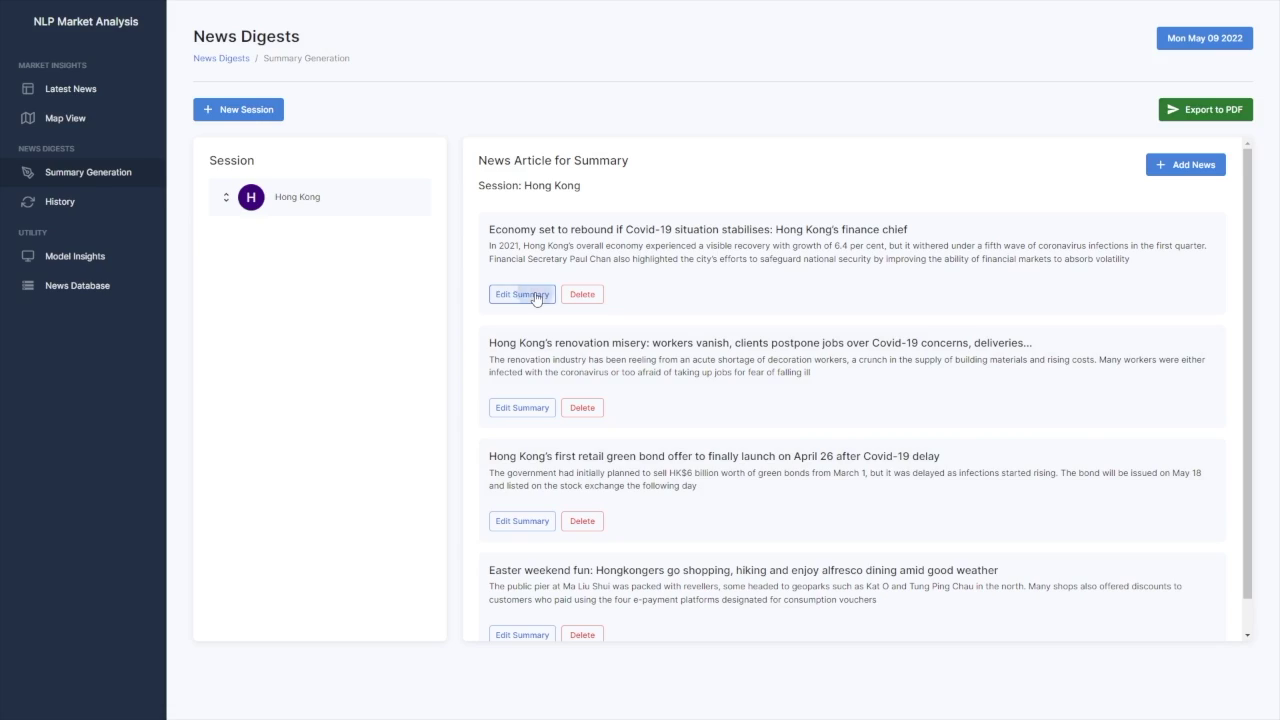
- Open the summary of the article on Hong Kong's economy rebounding for editing
click(522, 294)
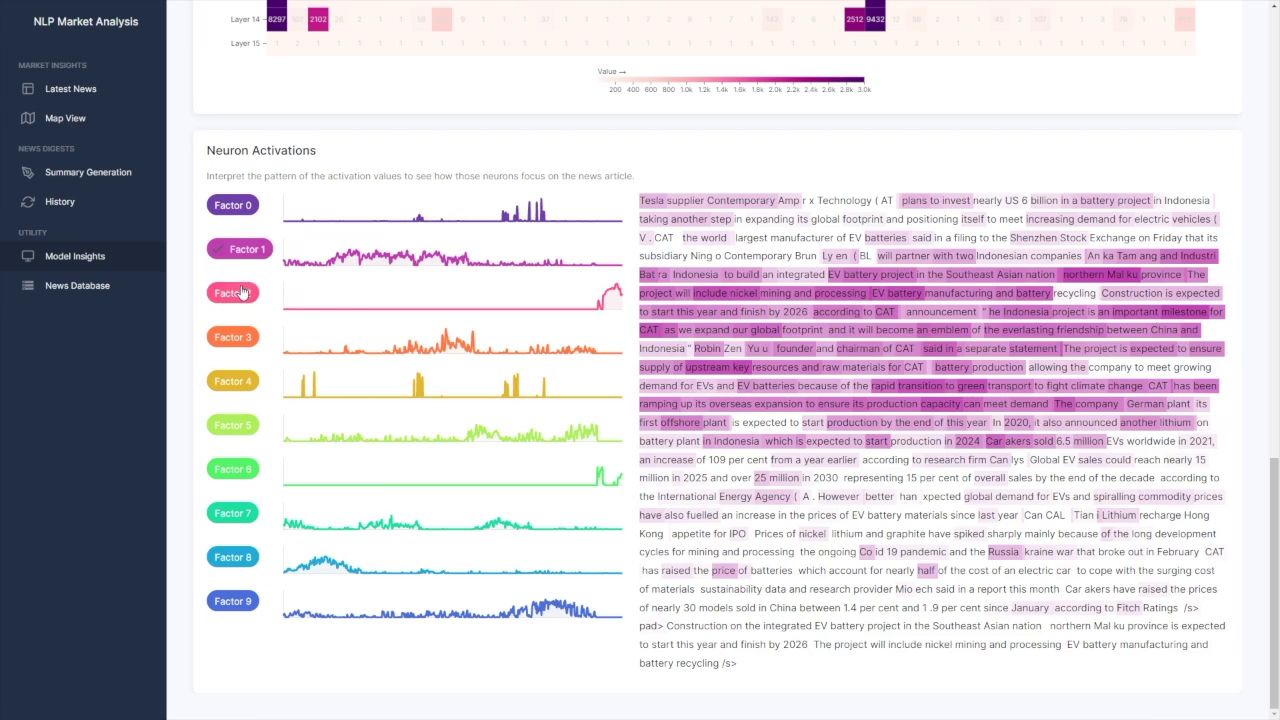
- Show the neuron activations of Factor 2 in the news article text
click(241, 293)
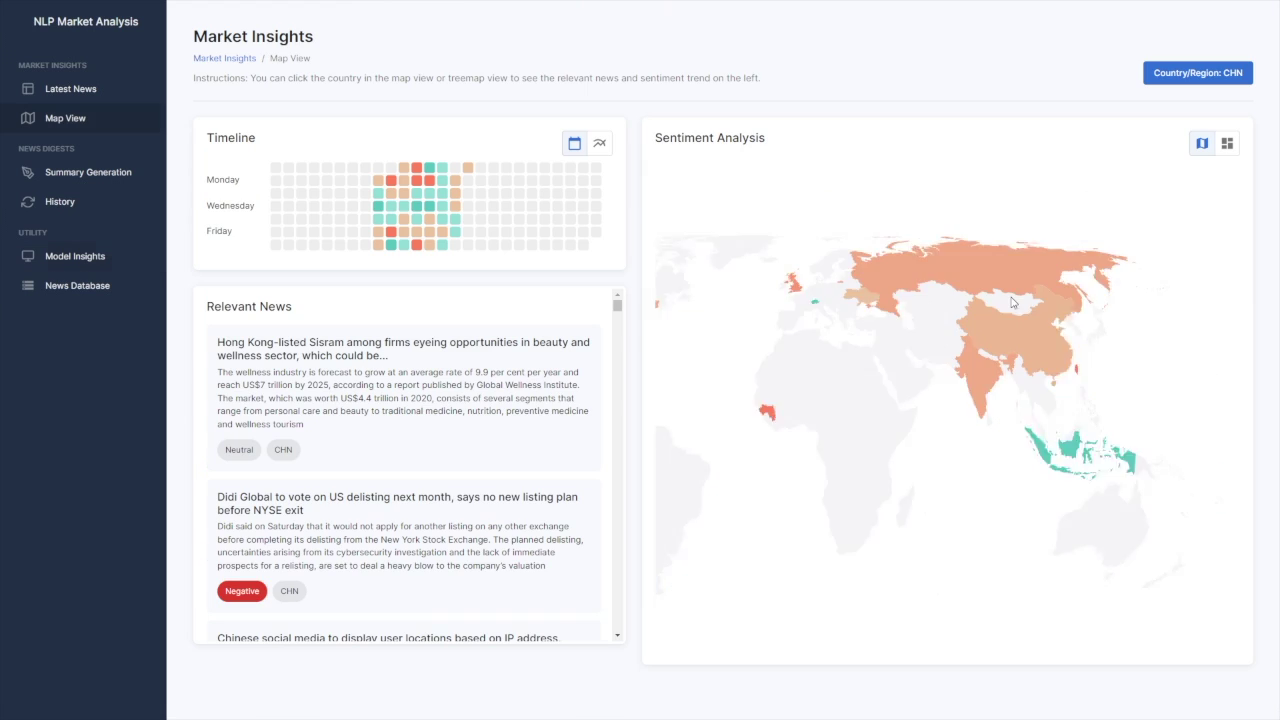
- Select Russia on the sentiment map to list its relevant news and sentiment timeline
scroll(1012, 302, up, 5)
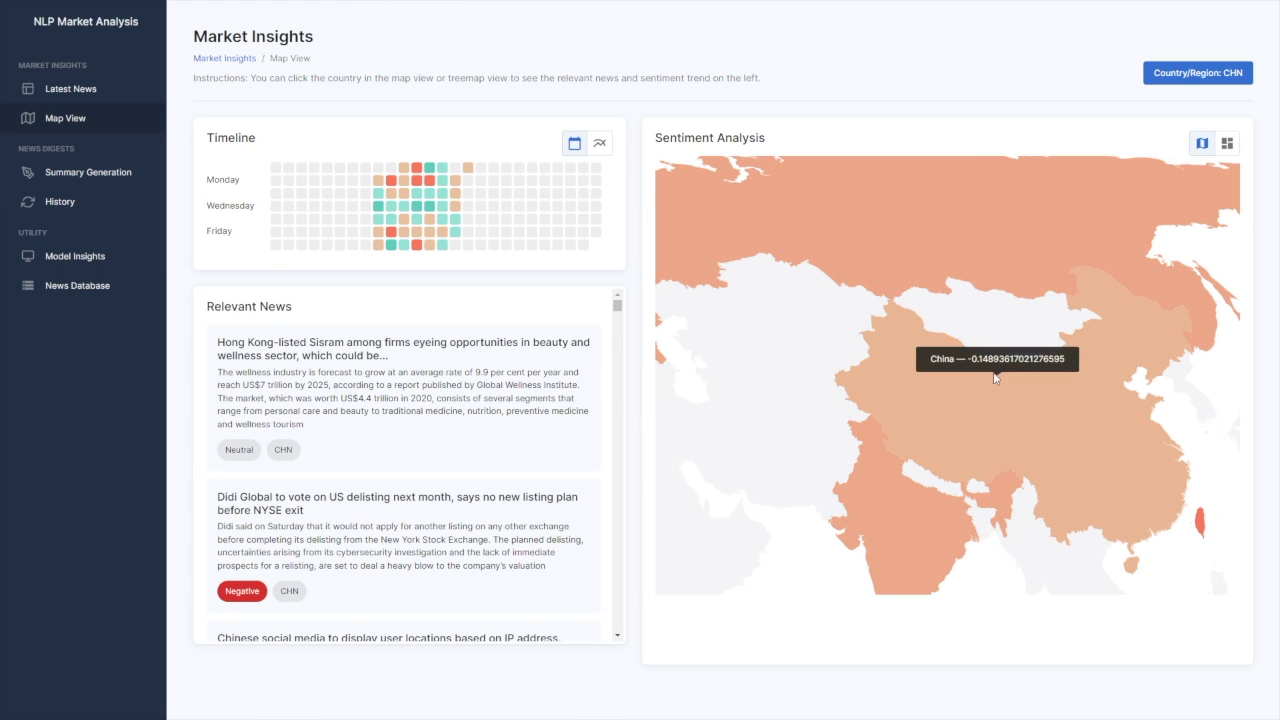
click(943, 277)
- Show the sentiment analysis as a treemap and go through the Binary, Dice, Slice and SliceDice layouts
click(1227, 143)
click(716, 172)
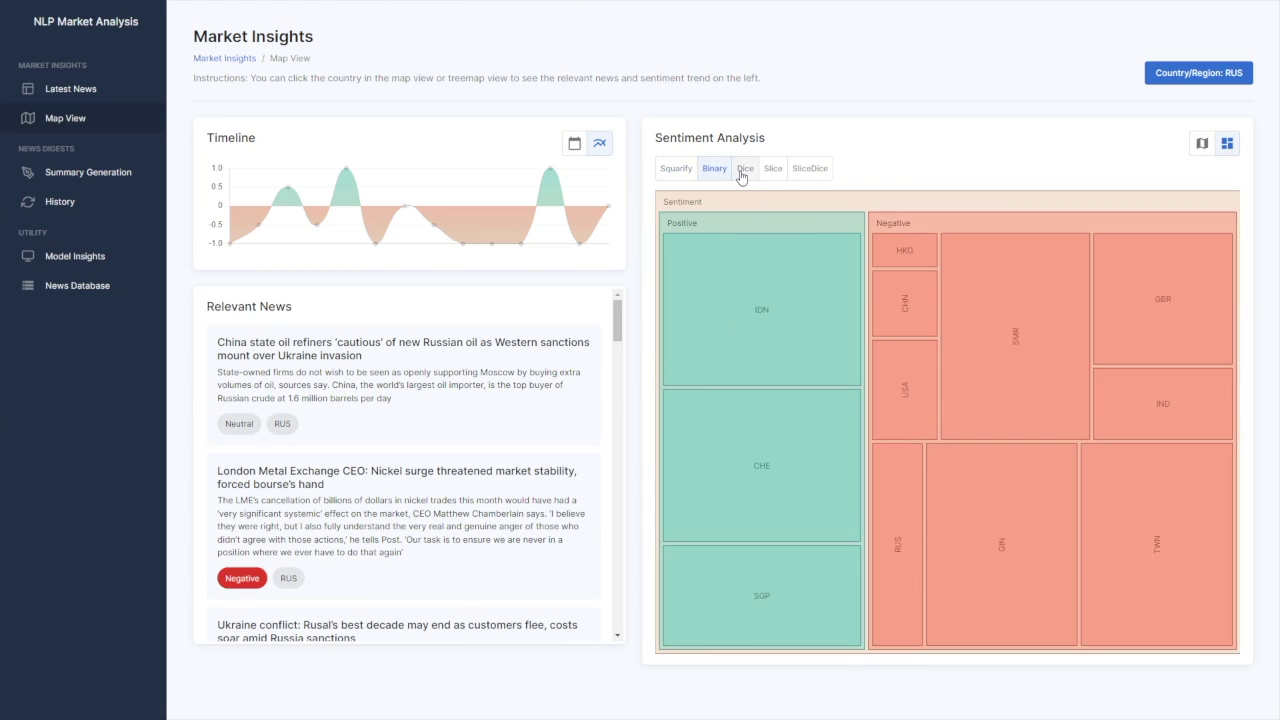
click(745, 169)
click(773, 169)
click(810, 170)
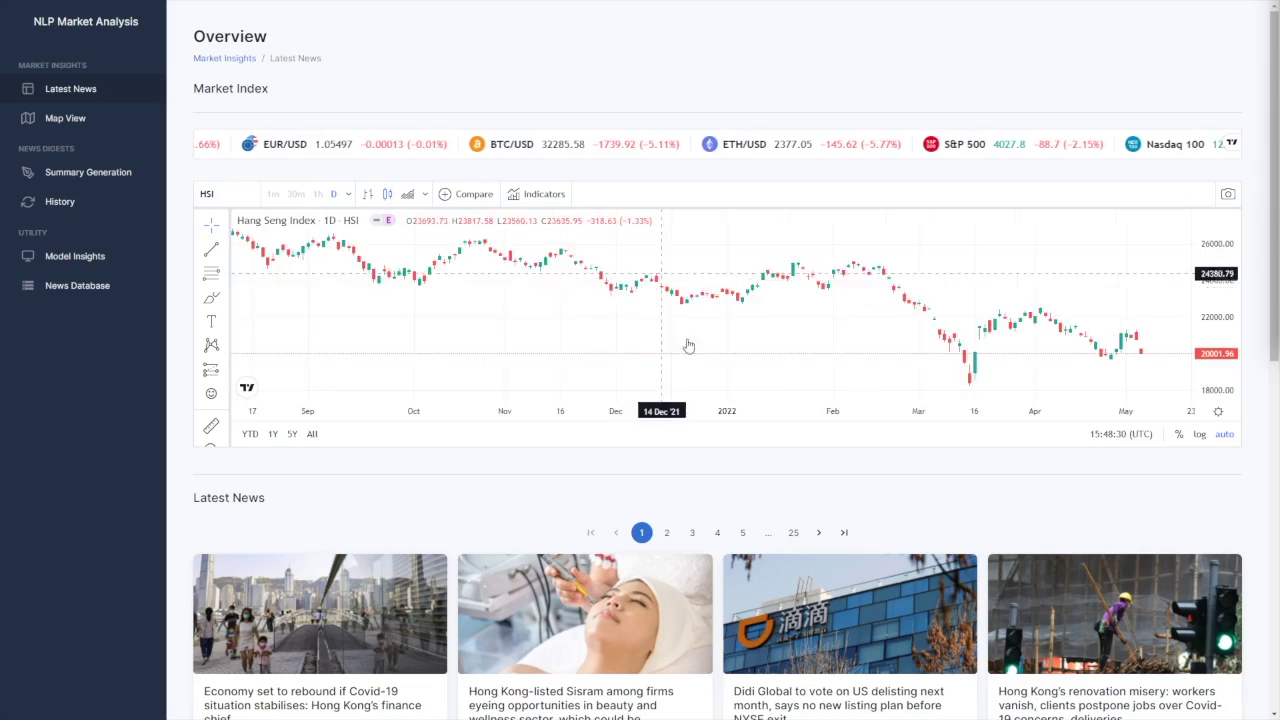
- Browse the first page of latest news to its end and return to the market index
scroll(720, 480, down, 7)
scroll(716, 465, down, 1)
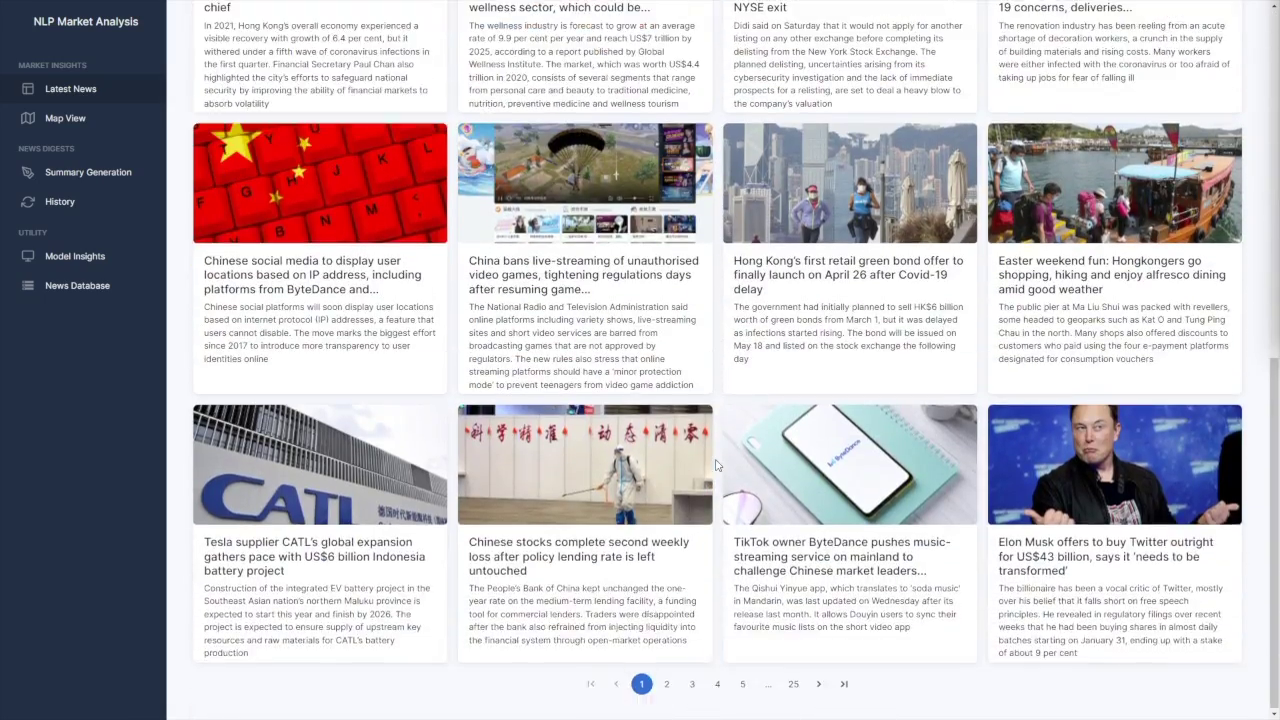
scroll(716, 465, up, 4)
scroll(716, 465, up, 5)
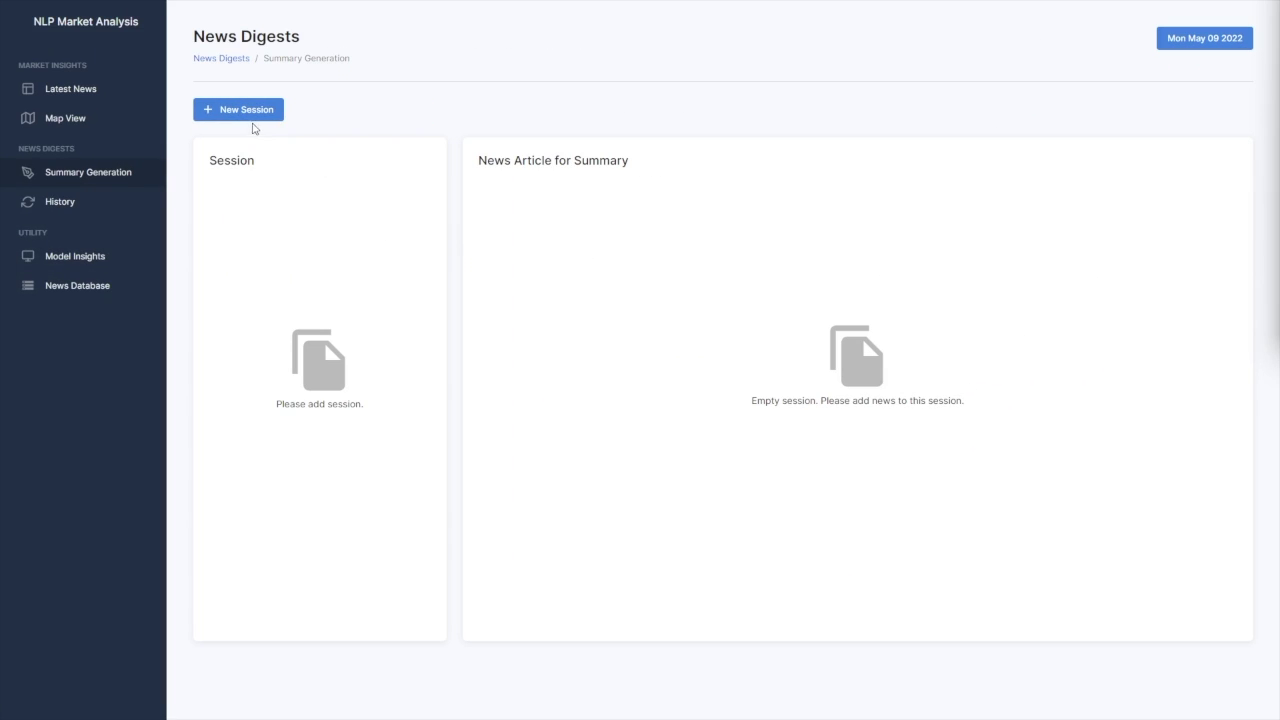
- Create a summary session named Hong Kong and start adding news articles to it
click(251, 112)
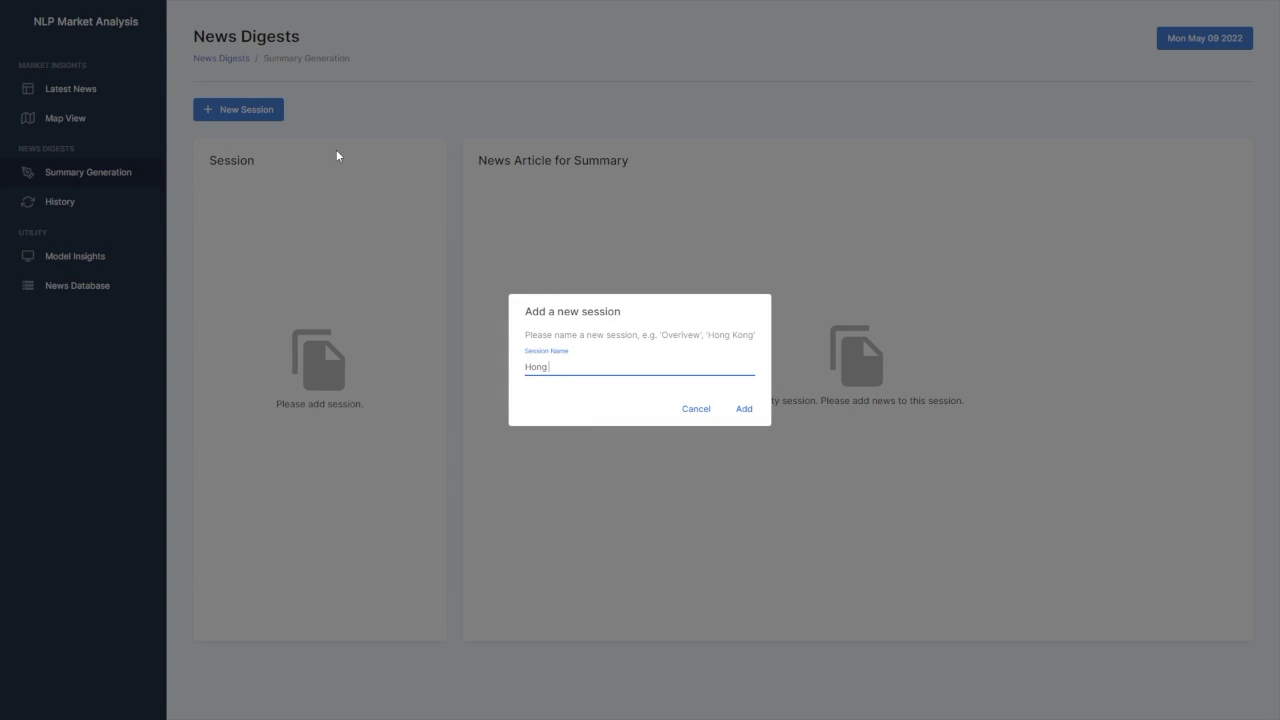
click(744, 408)
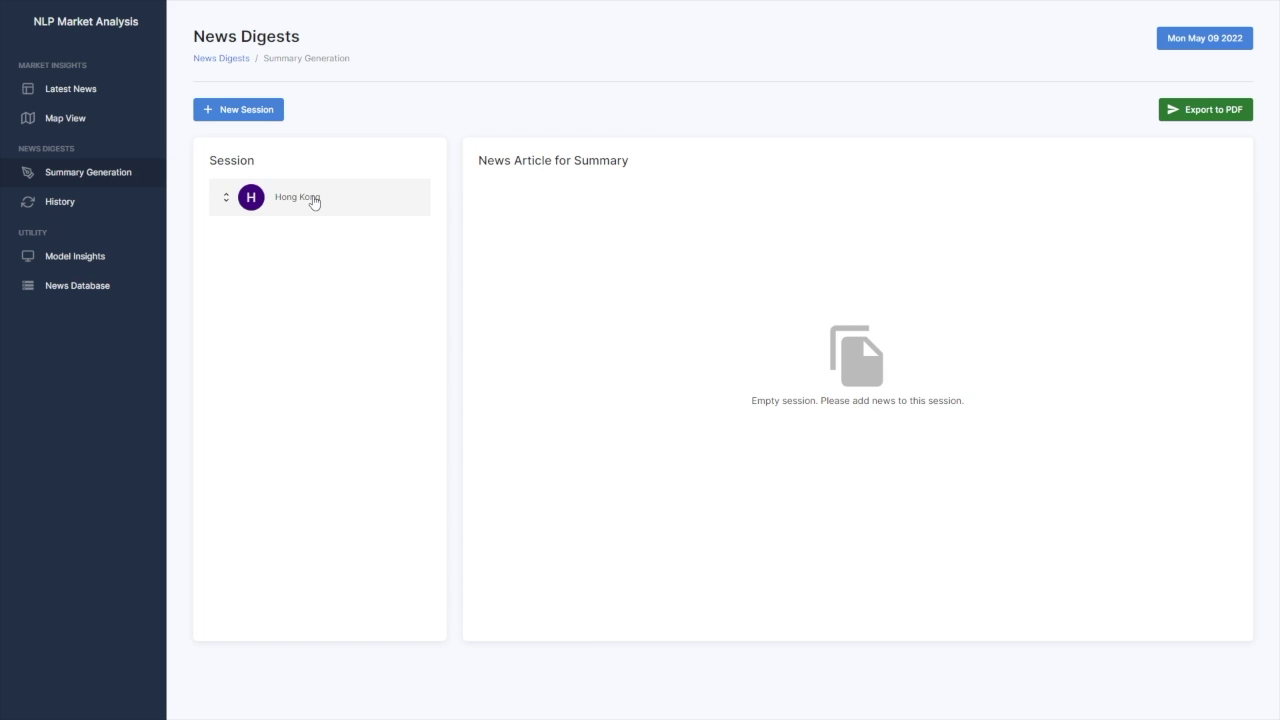
click(313, 199)
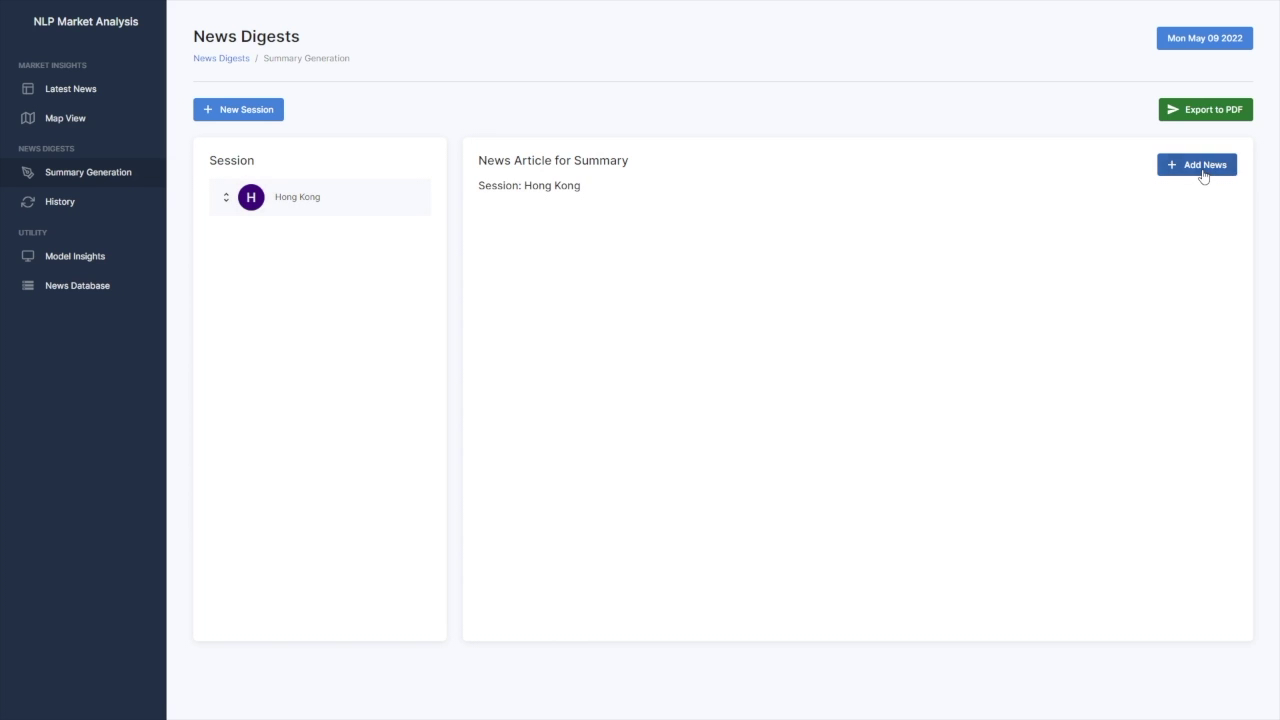
click(1193, 168)
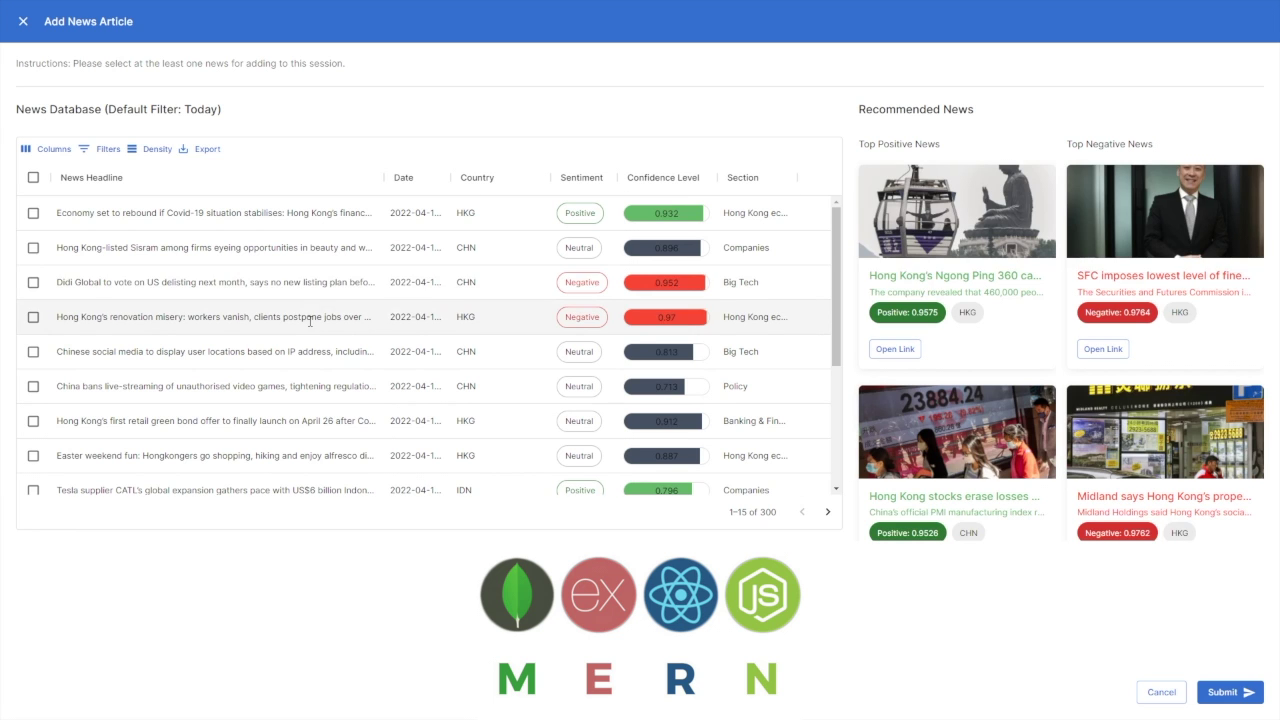
- Look through the first three pages of the news database and return to the first page
scroll(310, 320, down, 3)
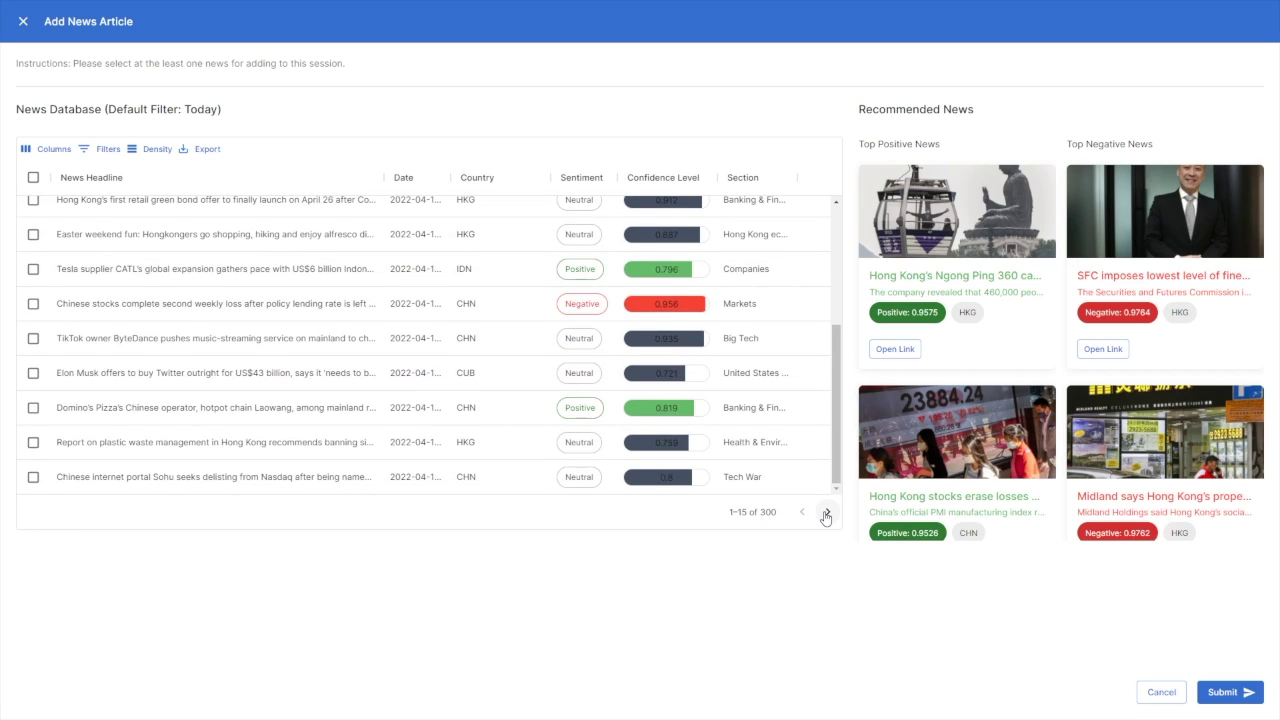
click(826, 513)
click(826, 513)
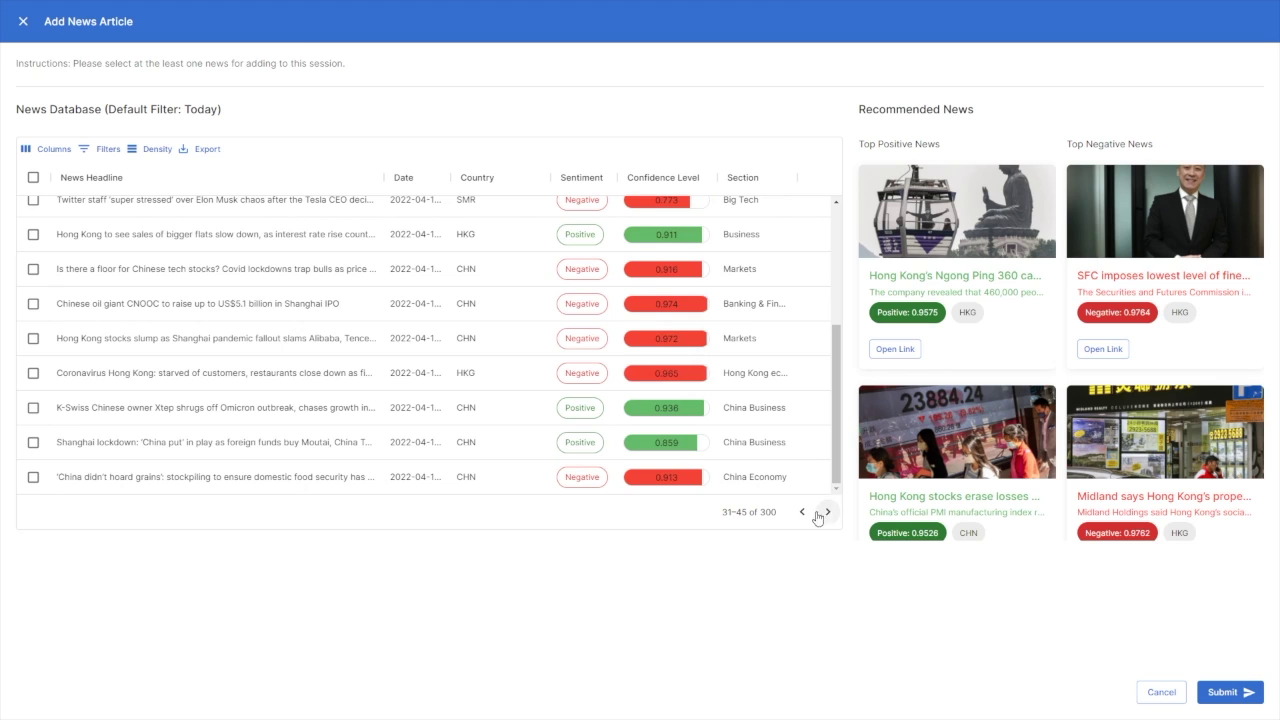
click(801, 513)
click(801, 513)
scroll(741, 457, up, 2)
- Examine the recommended top positive and top negative news
scroll(966, 392, down, 5)
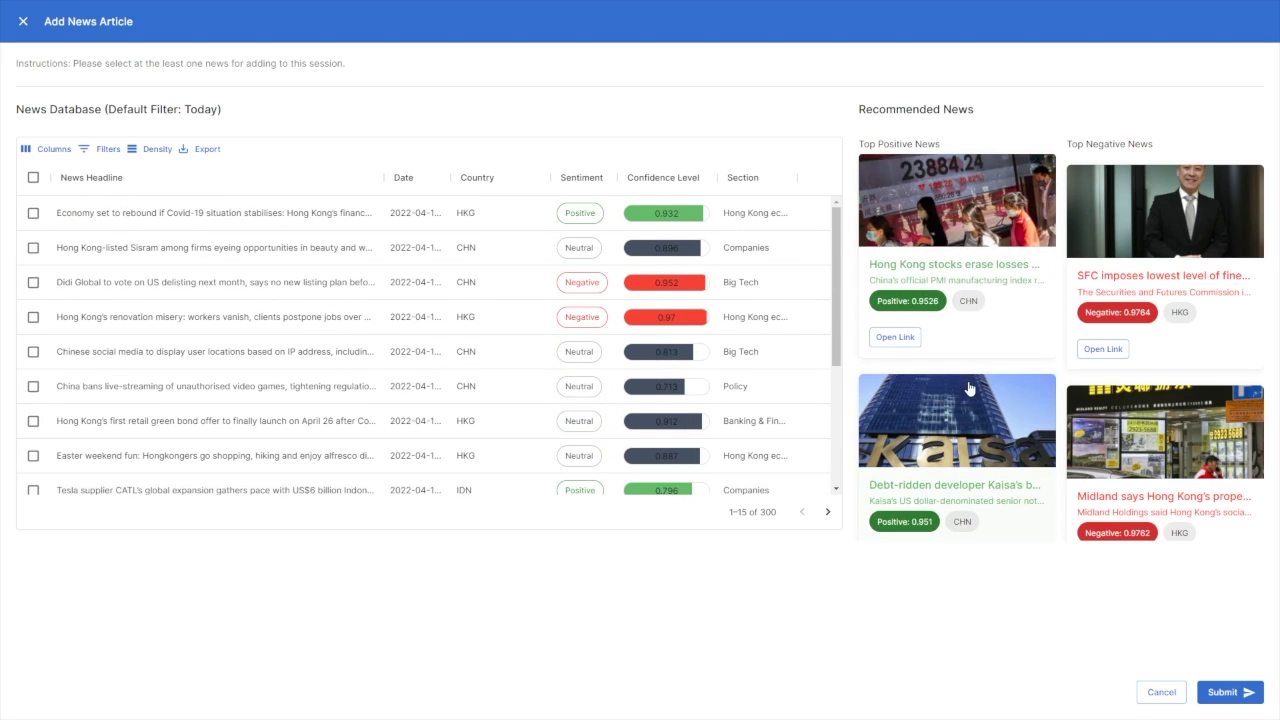
scroll(968, 388, down, 2)
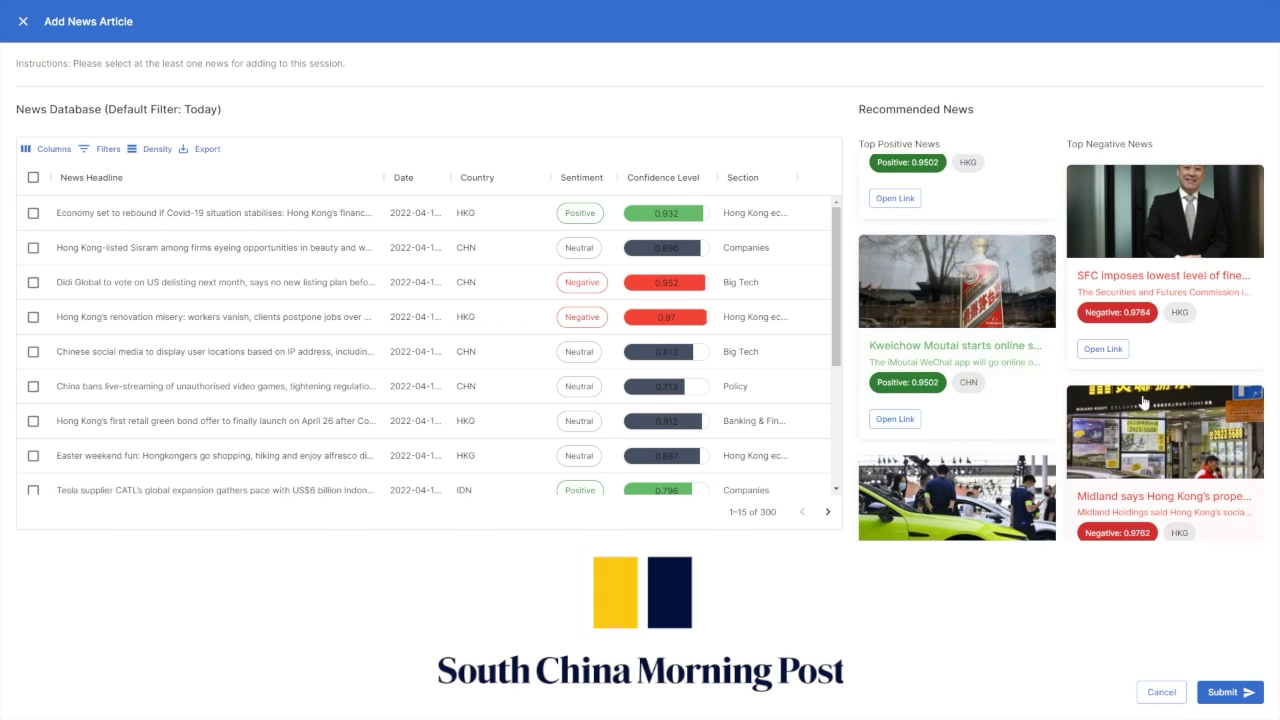
scroll(1144, 400, down, 2)
scroll(1144, 400, down, 2)
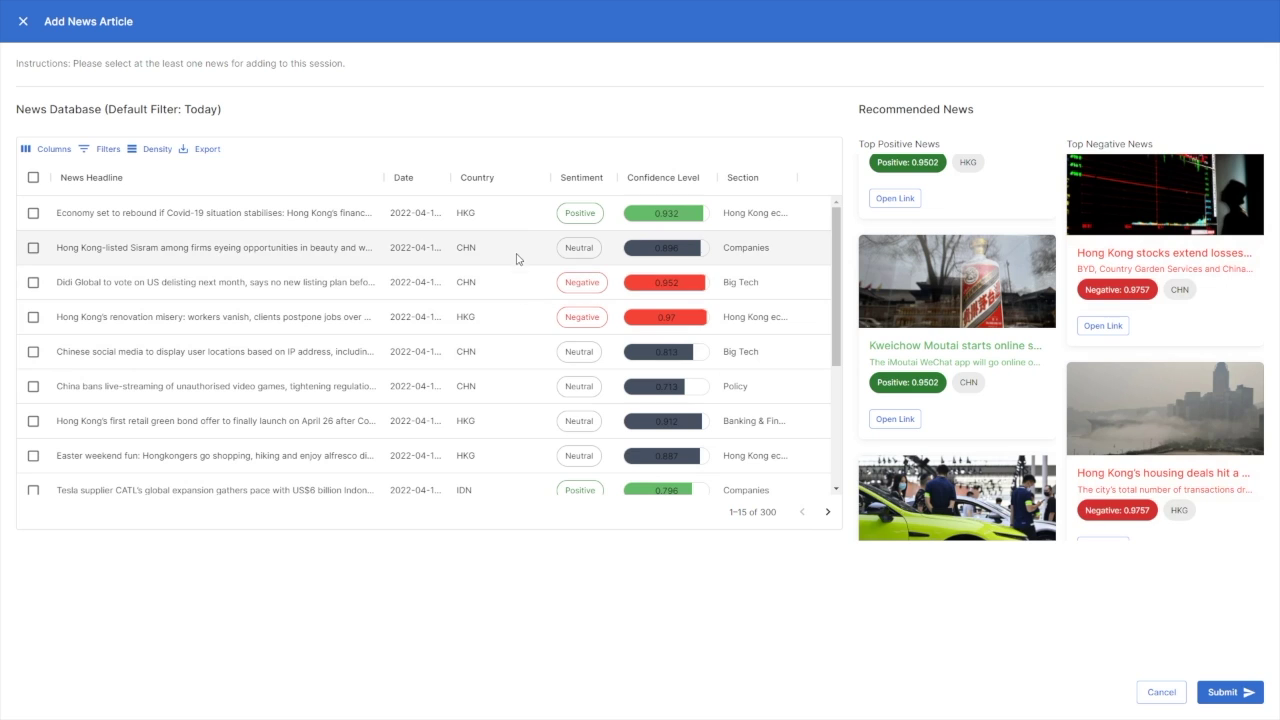
- Add the Hong Kong articles on the economic rebound, renovation misery, first retail green bond and Easter weekend fun to the session
click(522, 213)
click(500, 318)
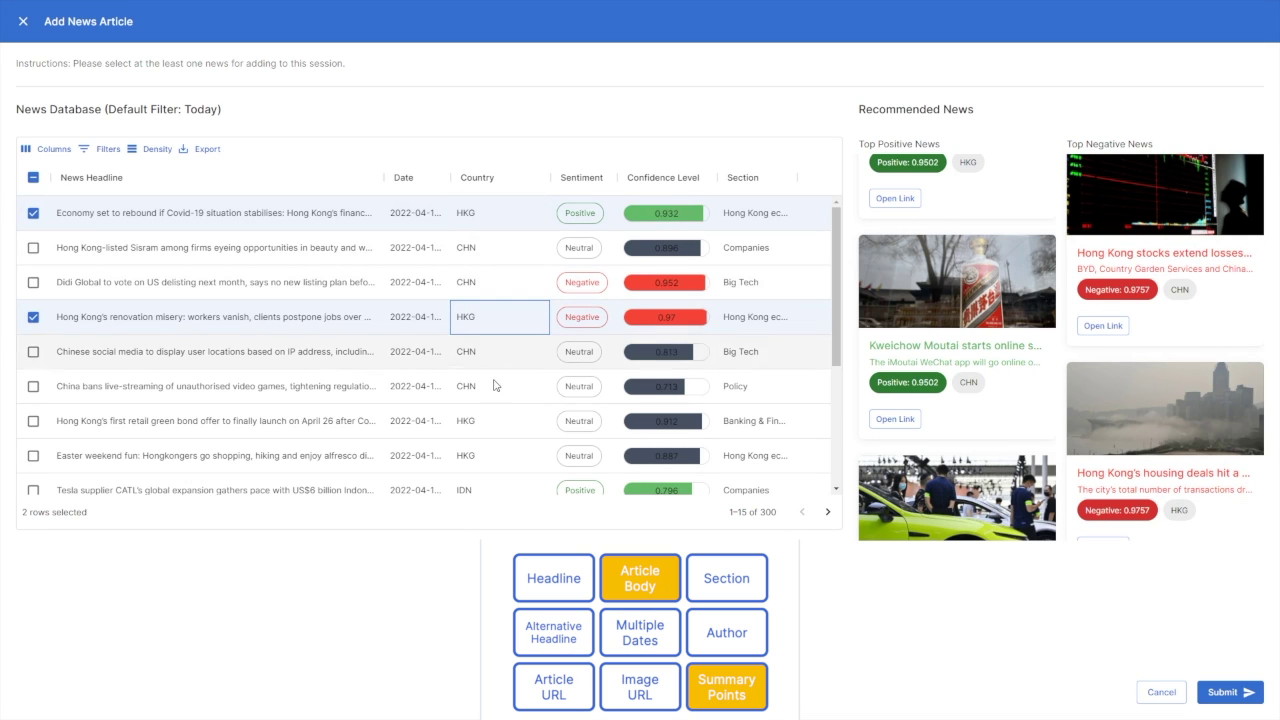
click(497, 420)
click(498, 455)
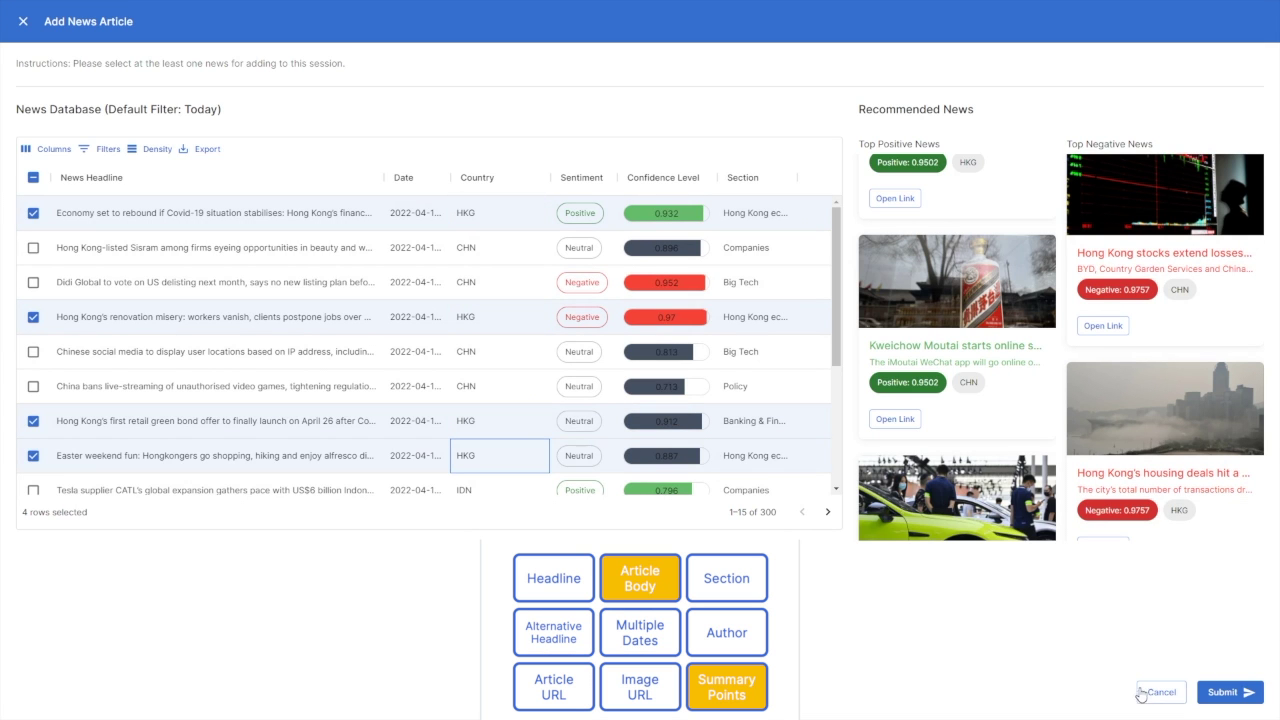
click(1230, 693)
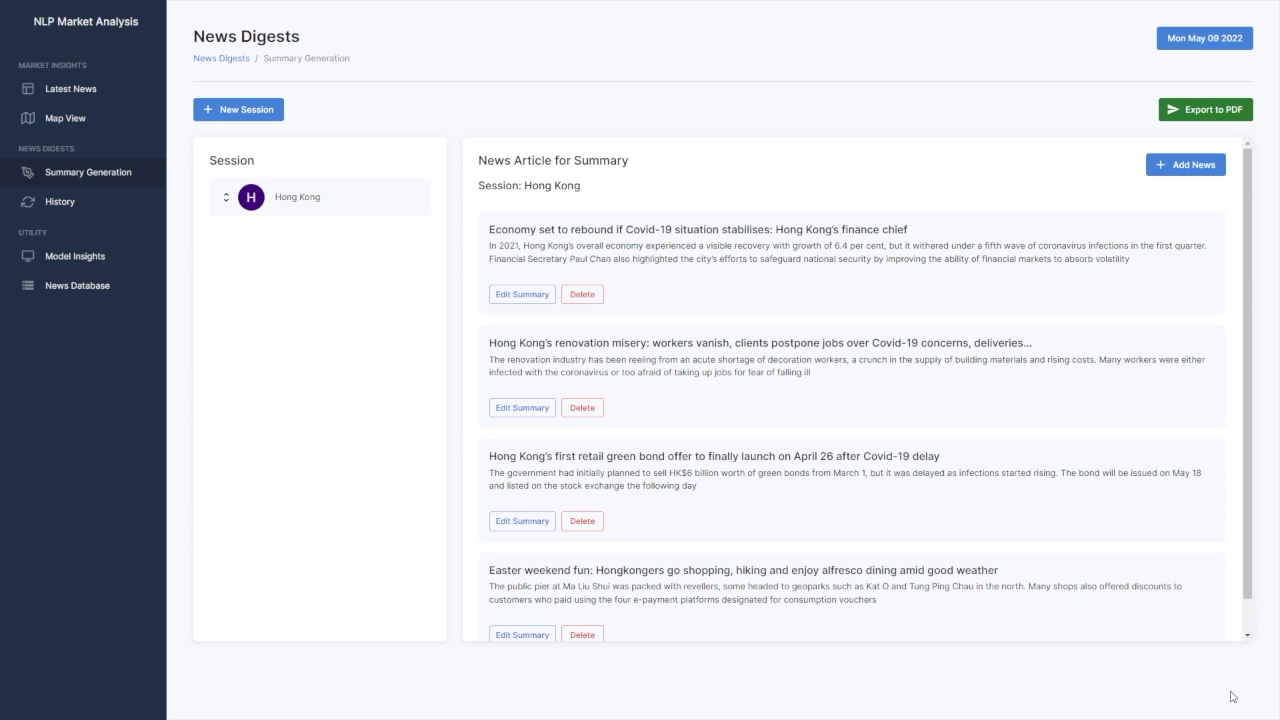
- Review the token importance highlights and AI-generated summary of the economic rebound article, and leave the editor without saving
click(522, 294)
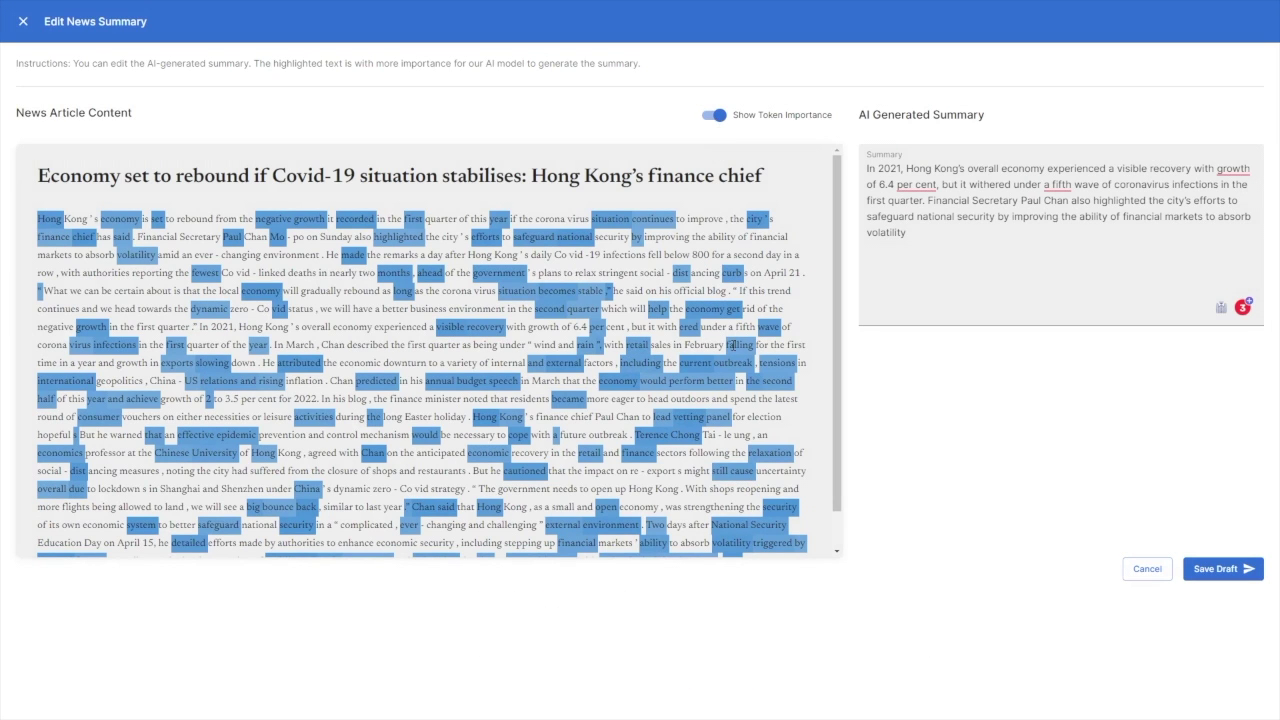
scroll(733, 346, down, 2)
scroll(733, 355, up, 2)
click(1147, 568)
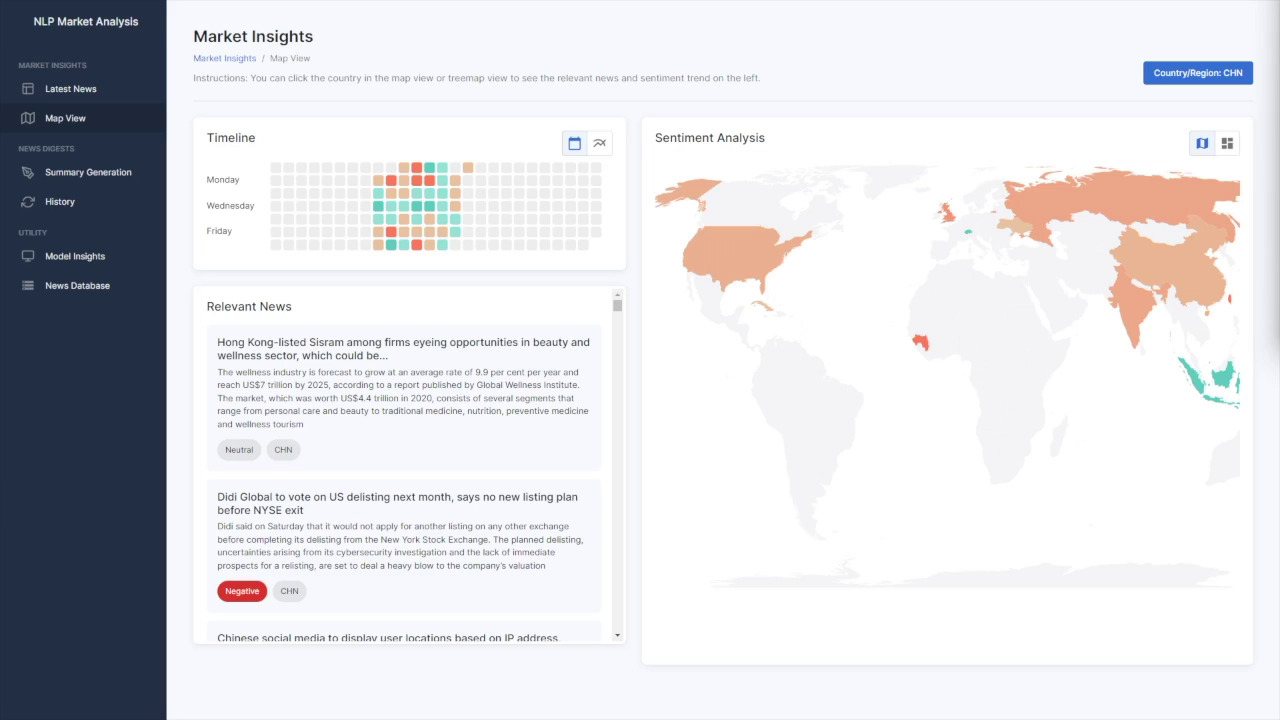
- Zoom the sentiment map in on Asia and select Russia as the region
drag(1010, 249, 853, 321)
scroll(976, 309, up, 5)
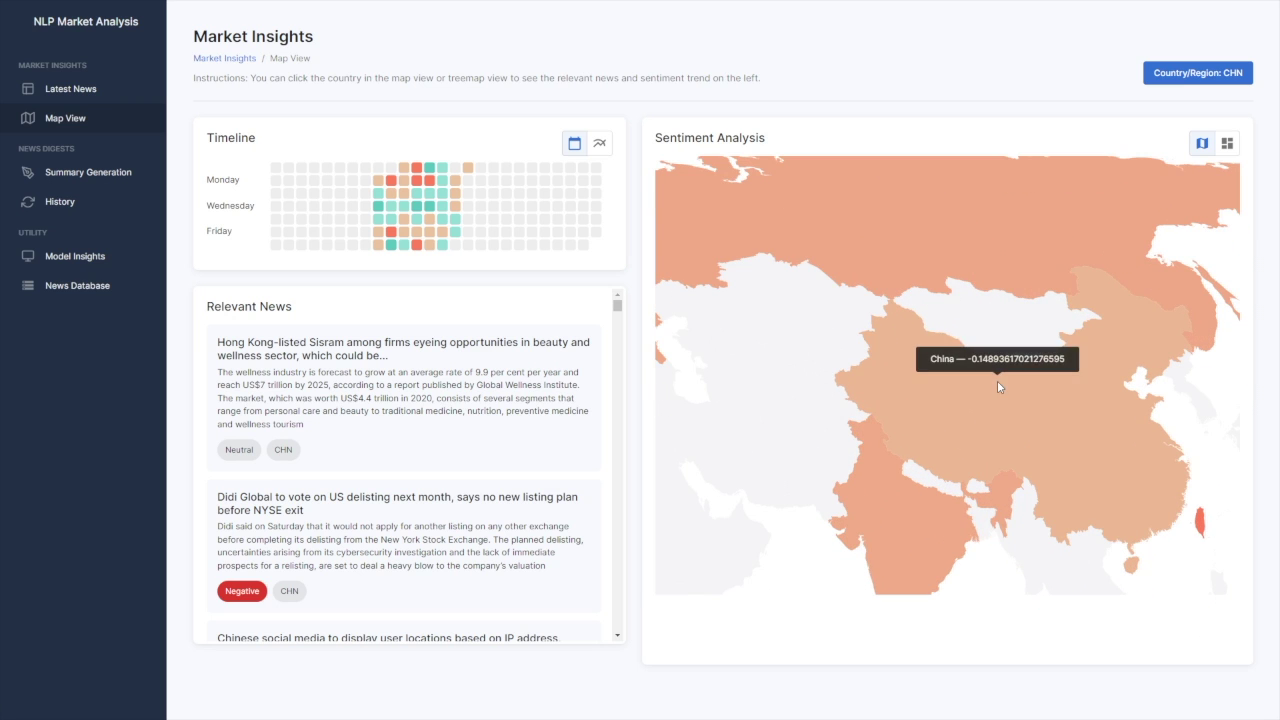
click(975, 280)
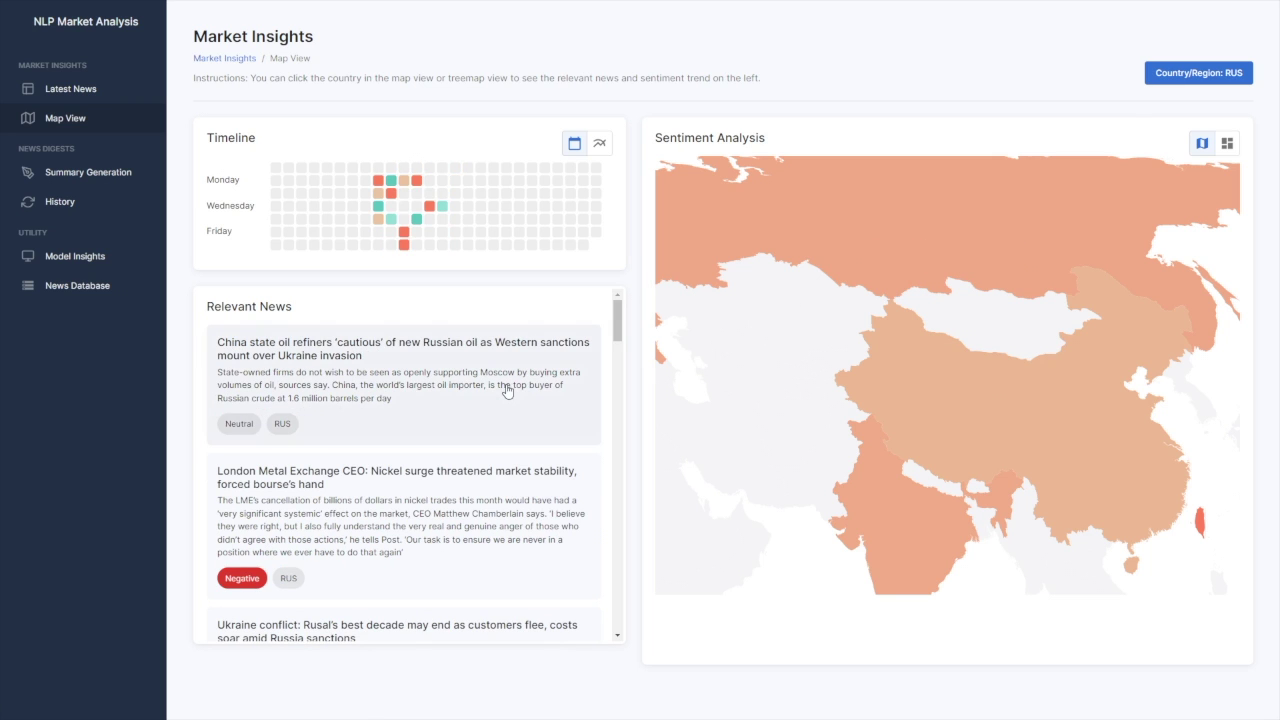
- Read through the relevant news articles for Russia and return to the start of the list
scroll(494, 390, down, 5)
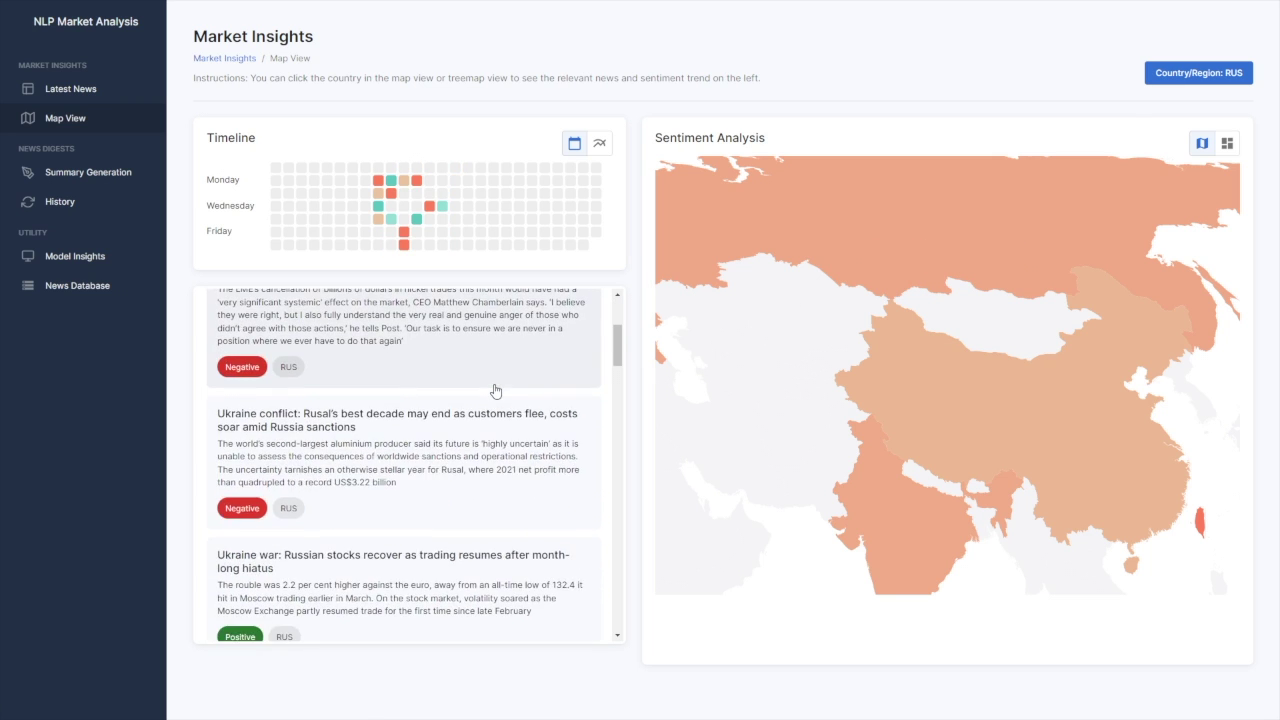
scroll(494, 390, down, 6)
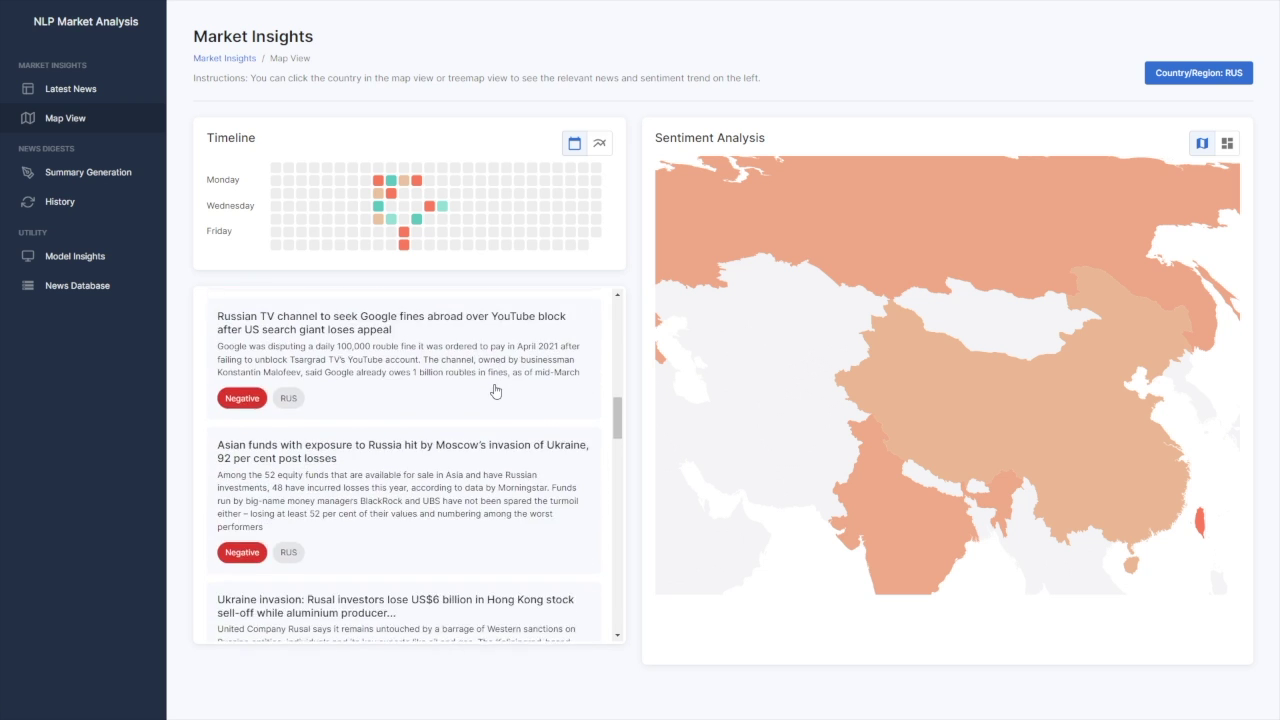
scroll(494, 390, up, 10)
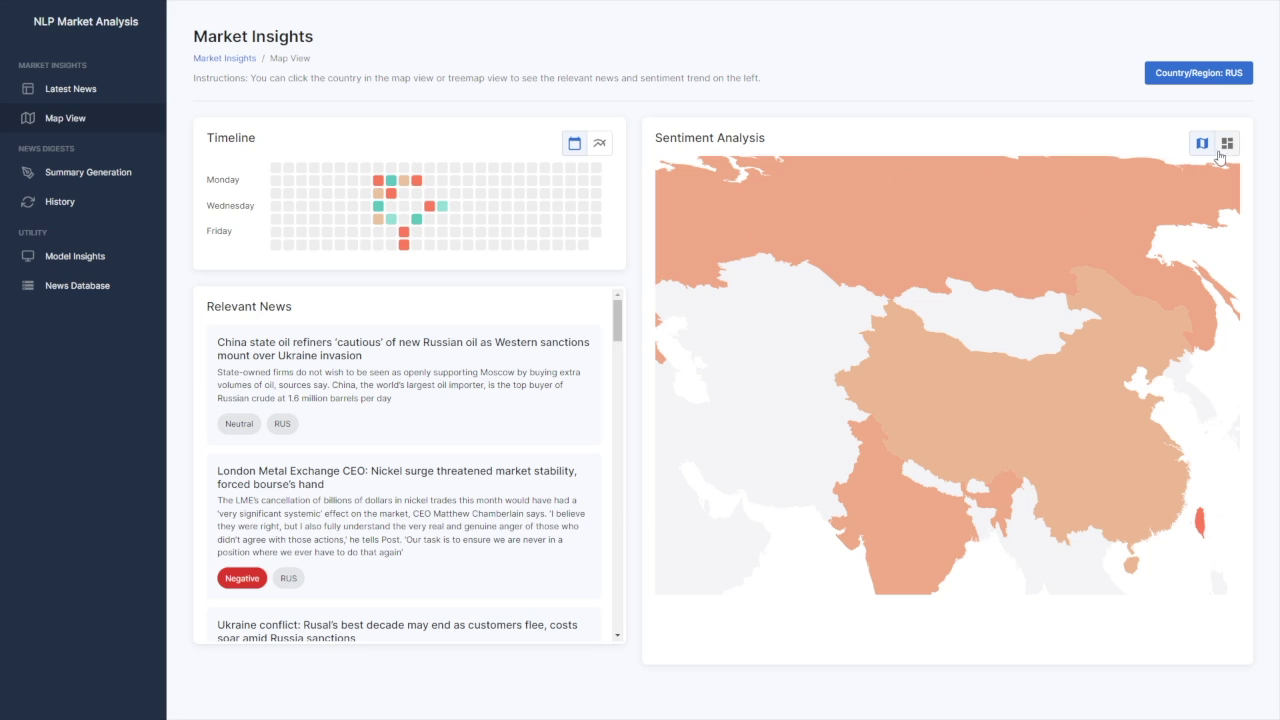
- Show Russia's sentiment timeline as a line chart and inspect the scores at its peaks and dips
click(600, 145)
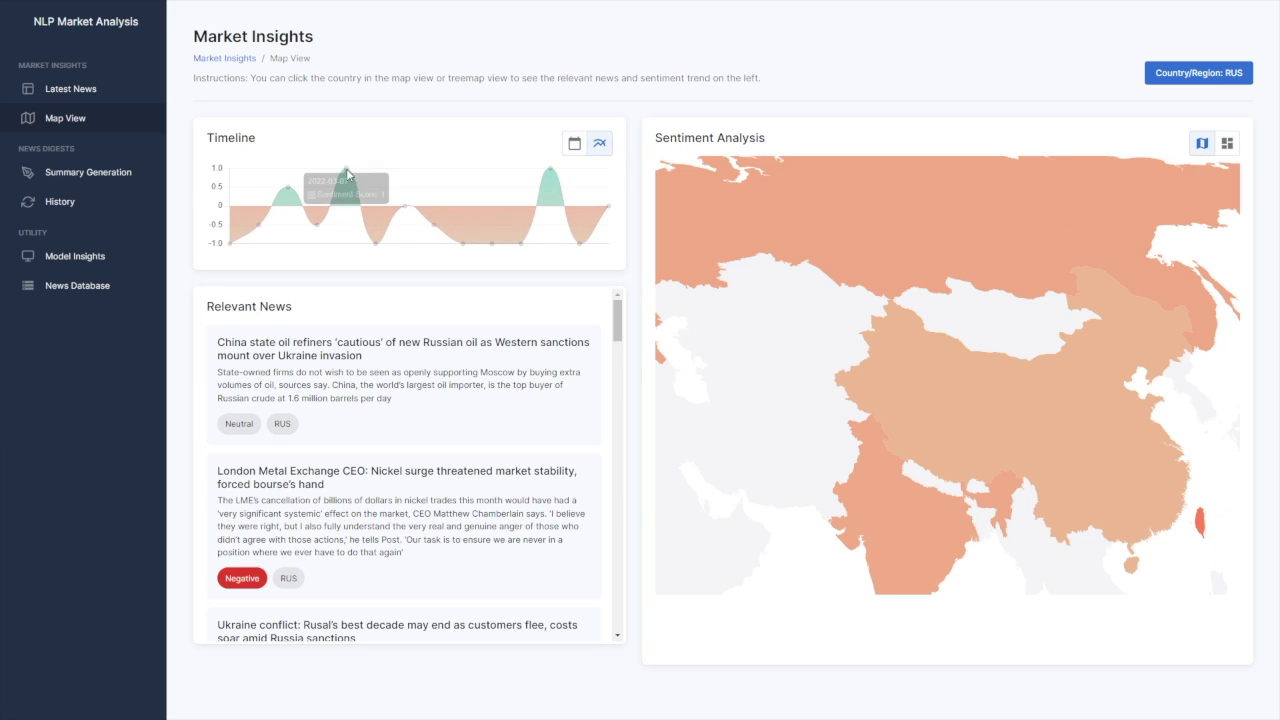
mouse_move(376, 247)
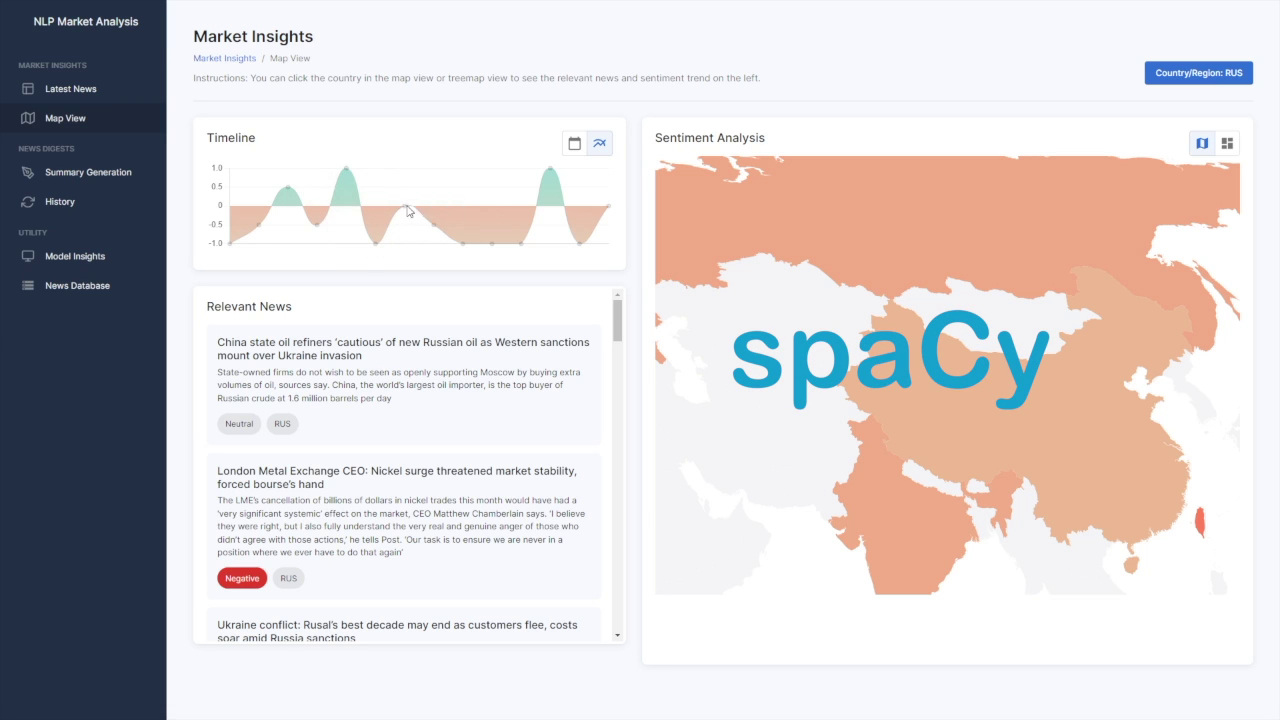
mouse_move(464, 248)
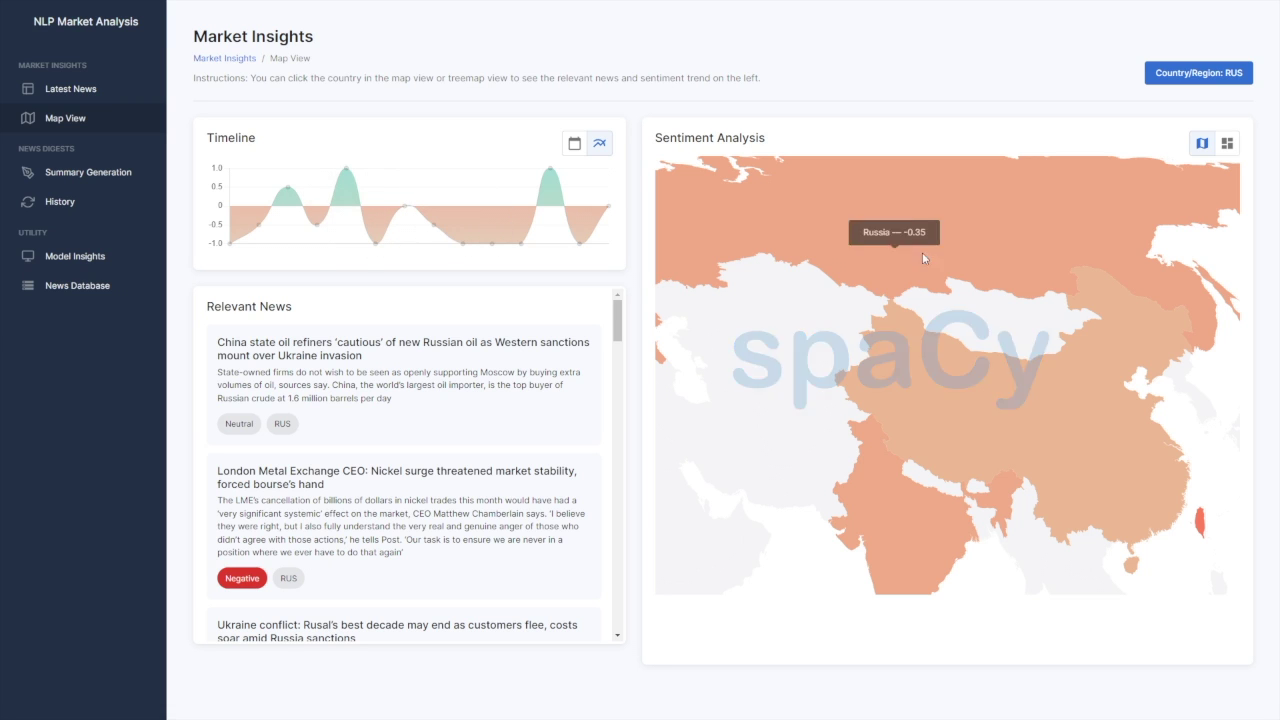
- Switch the sentiment analysis from the map to the treemap view
click(1229, 145)
mouse_move(776, 253)
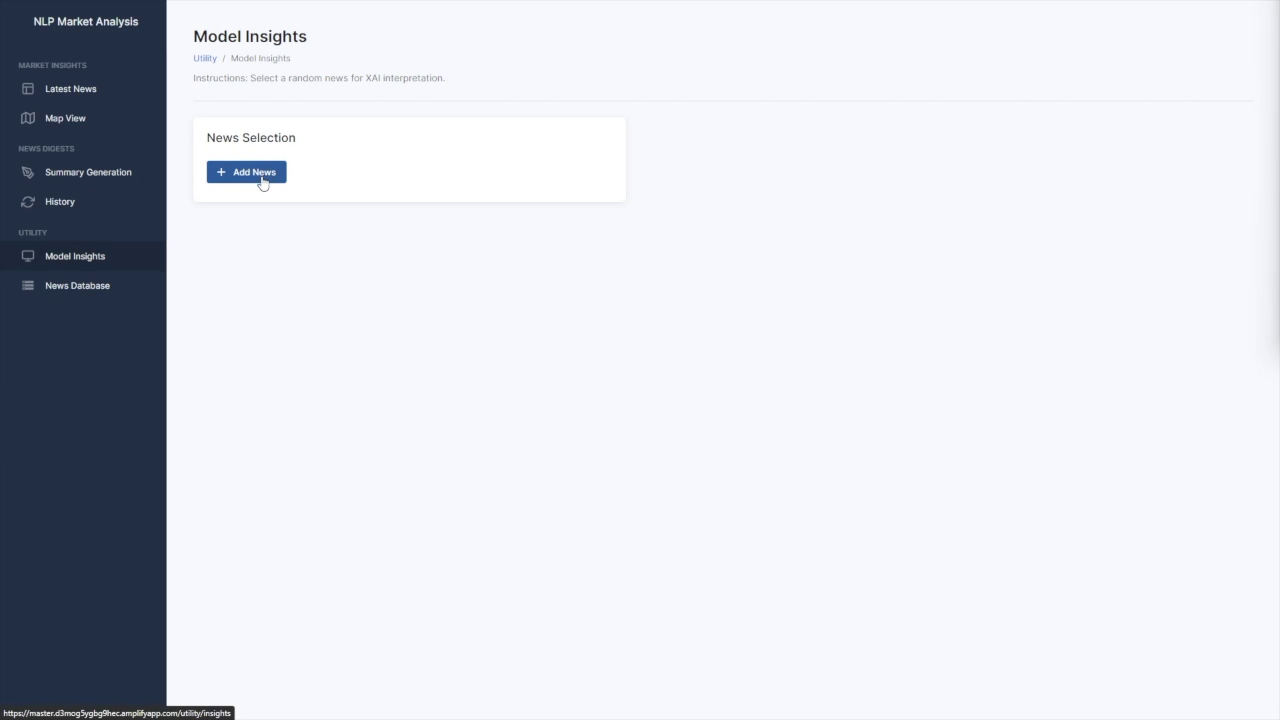
- Add the news article about Tesla supplier CATL's US$6 billion Indonesia battery project for model interpretation
click(262, 182)
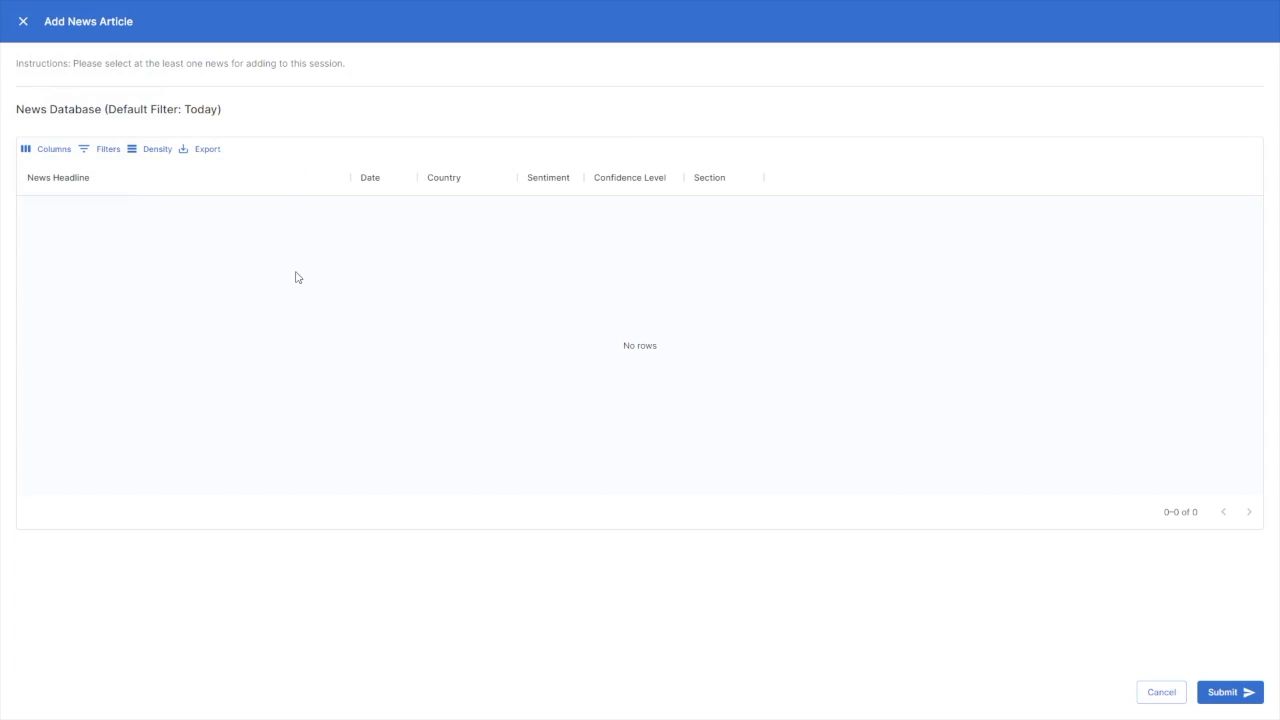
scroll(389, 331, down, 2)
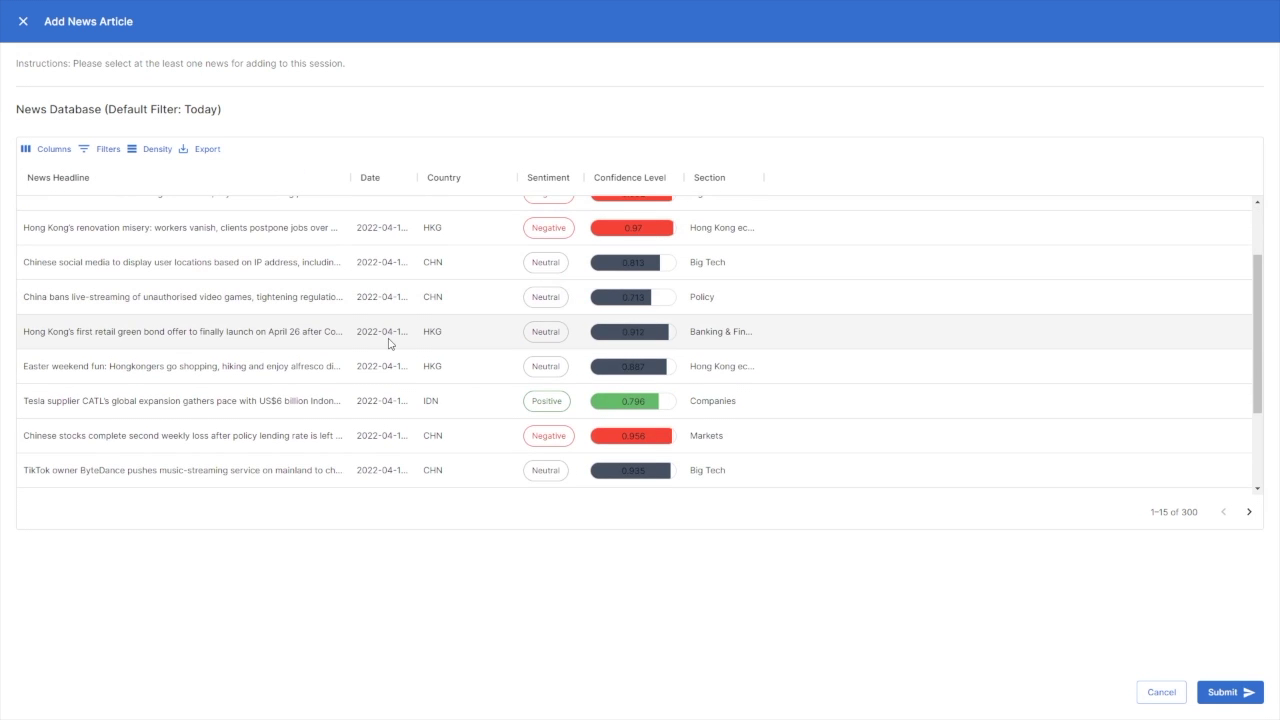
click(389, 343)
click(385, 400)
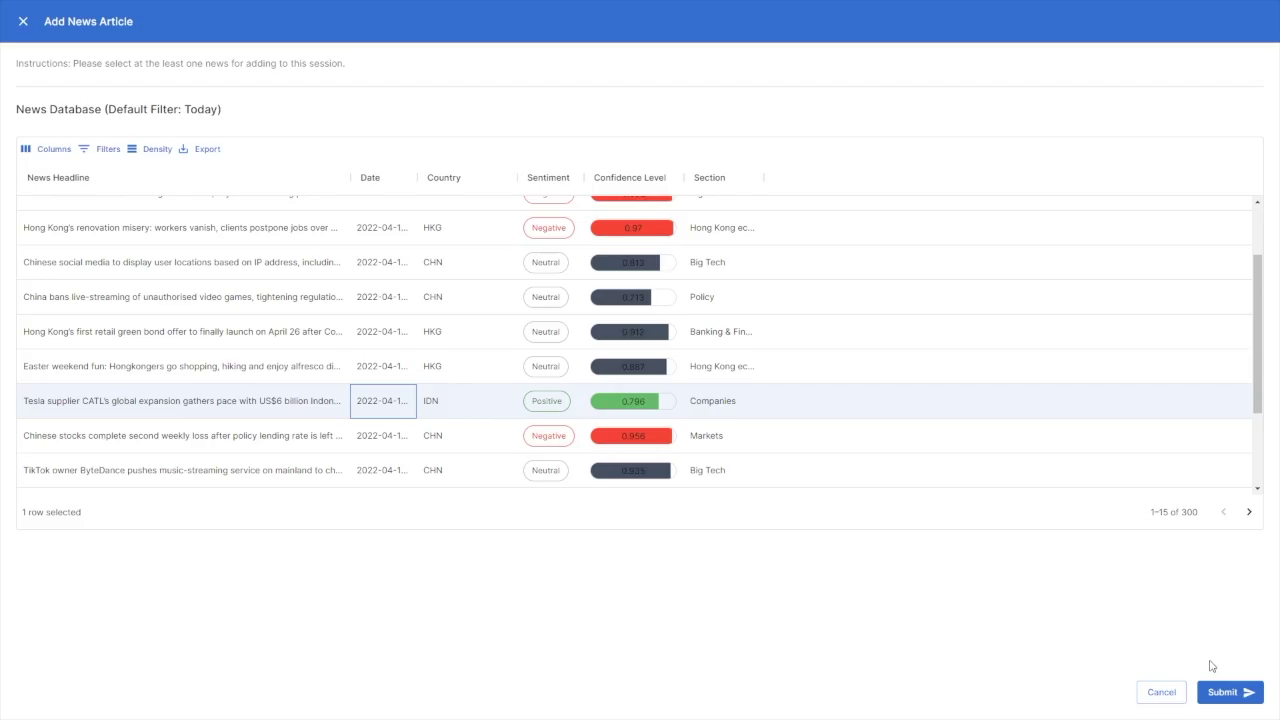
click(1222, 692)
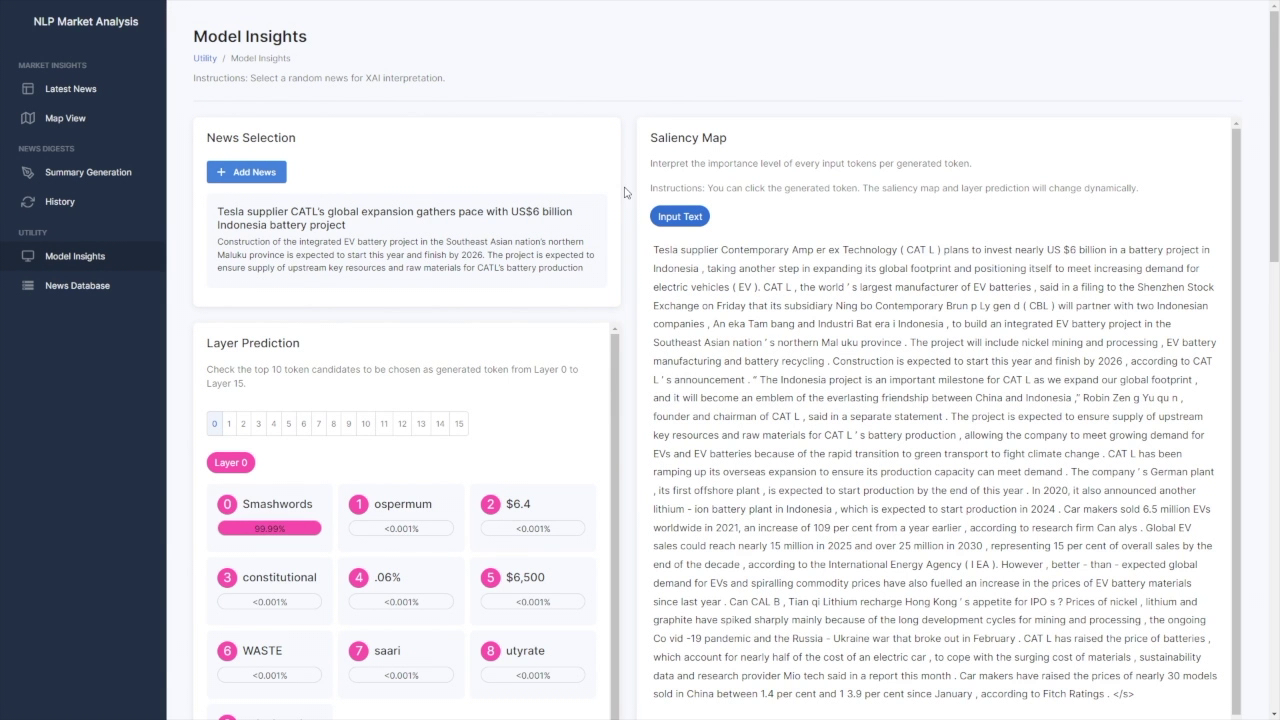
- Examine the saliency map for the generated summary tokens "on", "the", "integrated" and "EV" one after another
scroll(625, 192, down, 2)
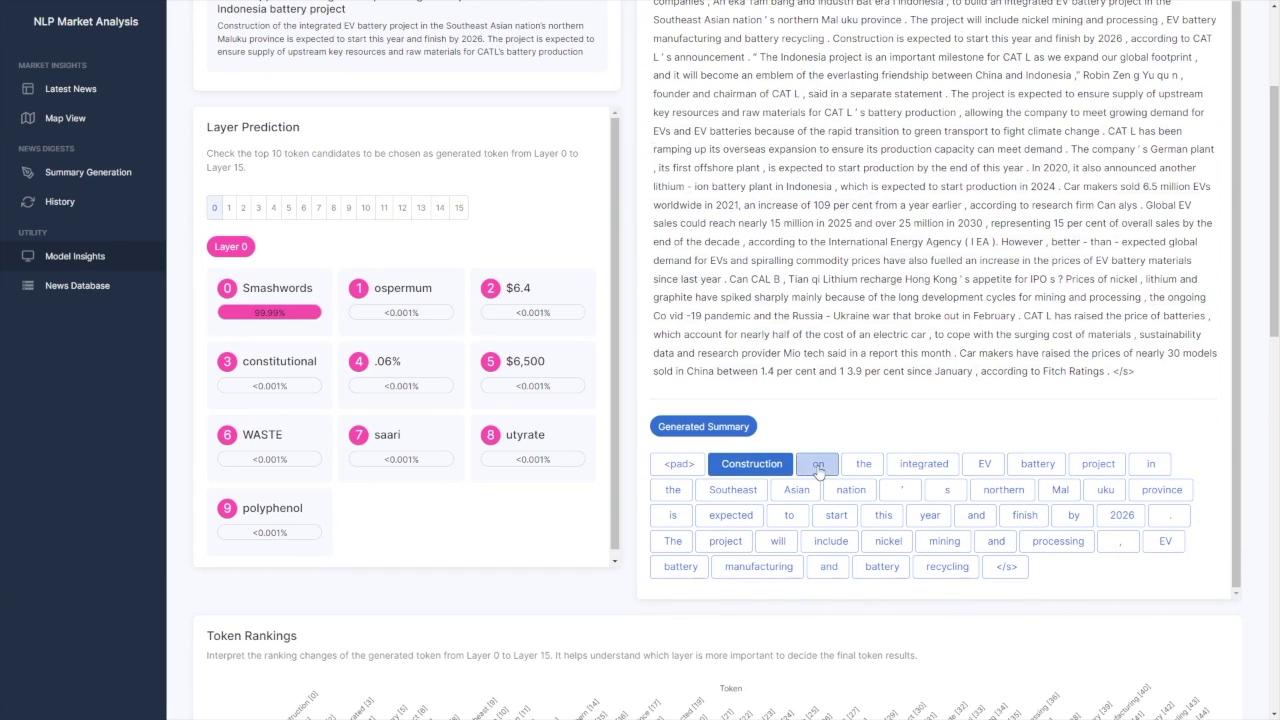
click(818, 466)
click(866, 470)
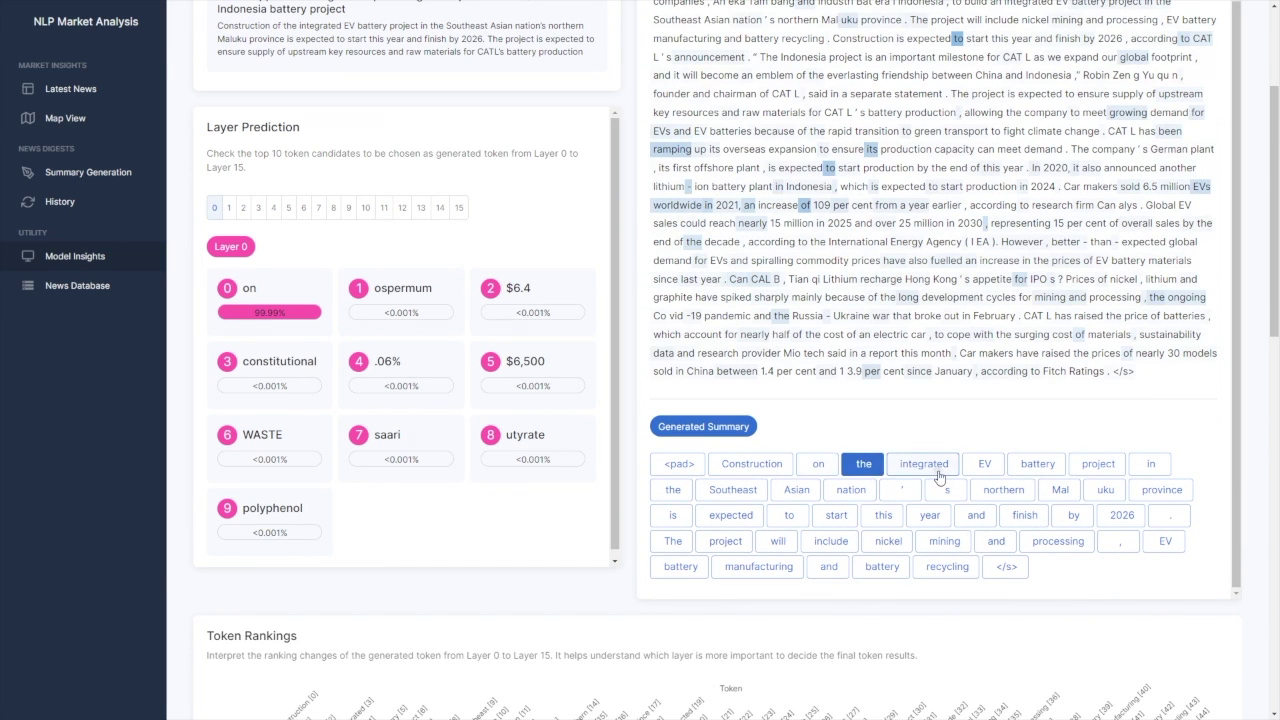
click(922, 467)
click(996, 470)
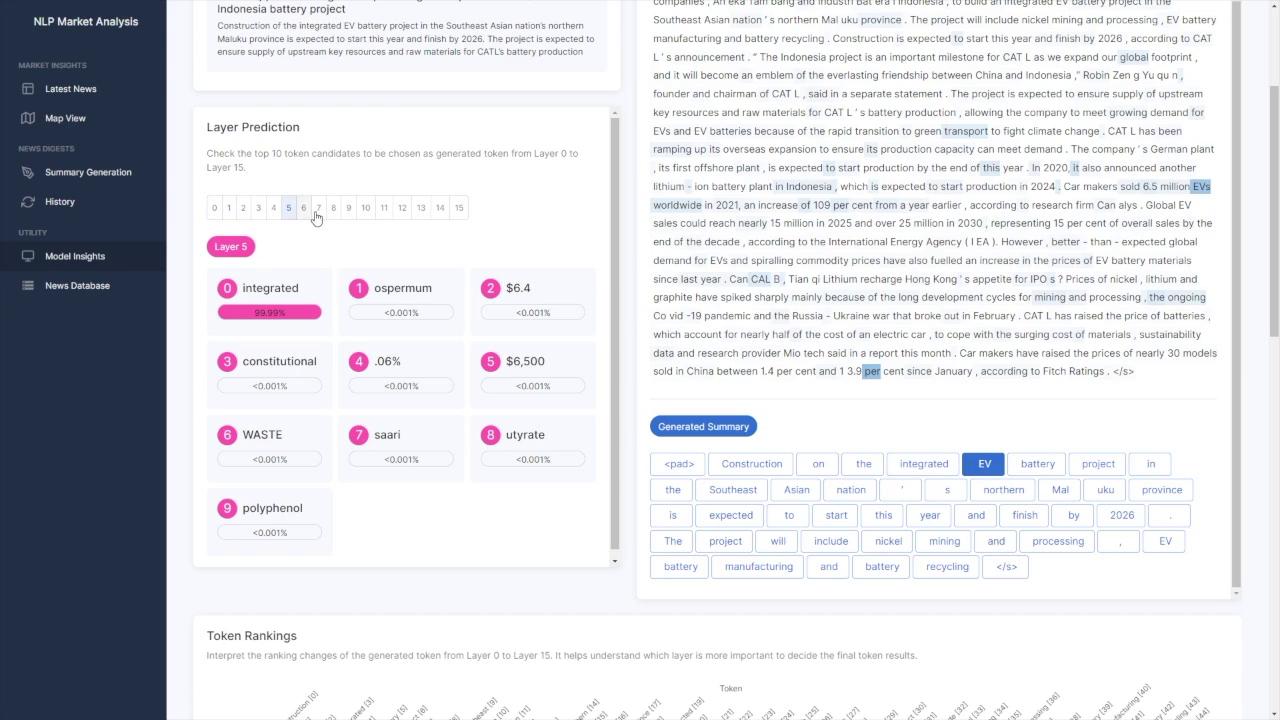
- Compare the top token candidates in the layer prediction for layers 13, 14 and 15
click(420, 210)
click(440, 210)
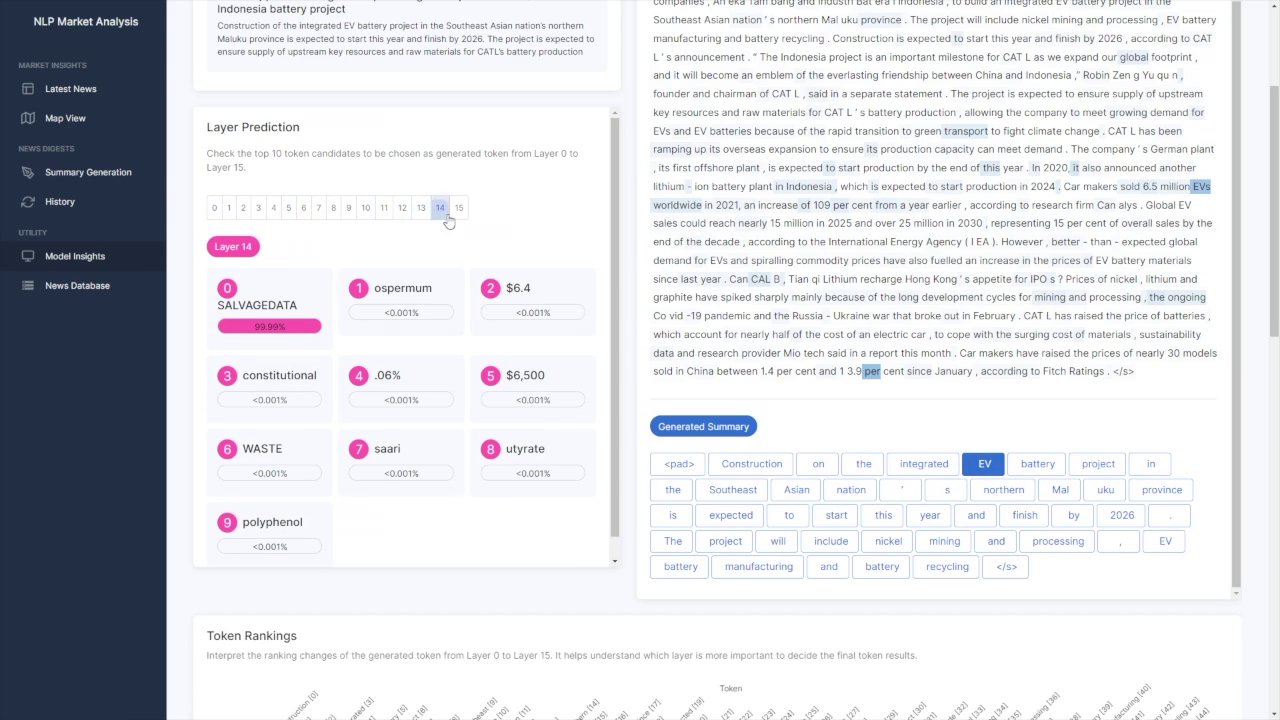
click(457, 212)
- Review the token rankings heatmap, and inspect which article text each neuron activation factor from 1 to 9 highlights
scroll(623, 366, down, 6)
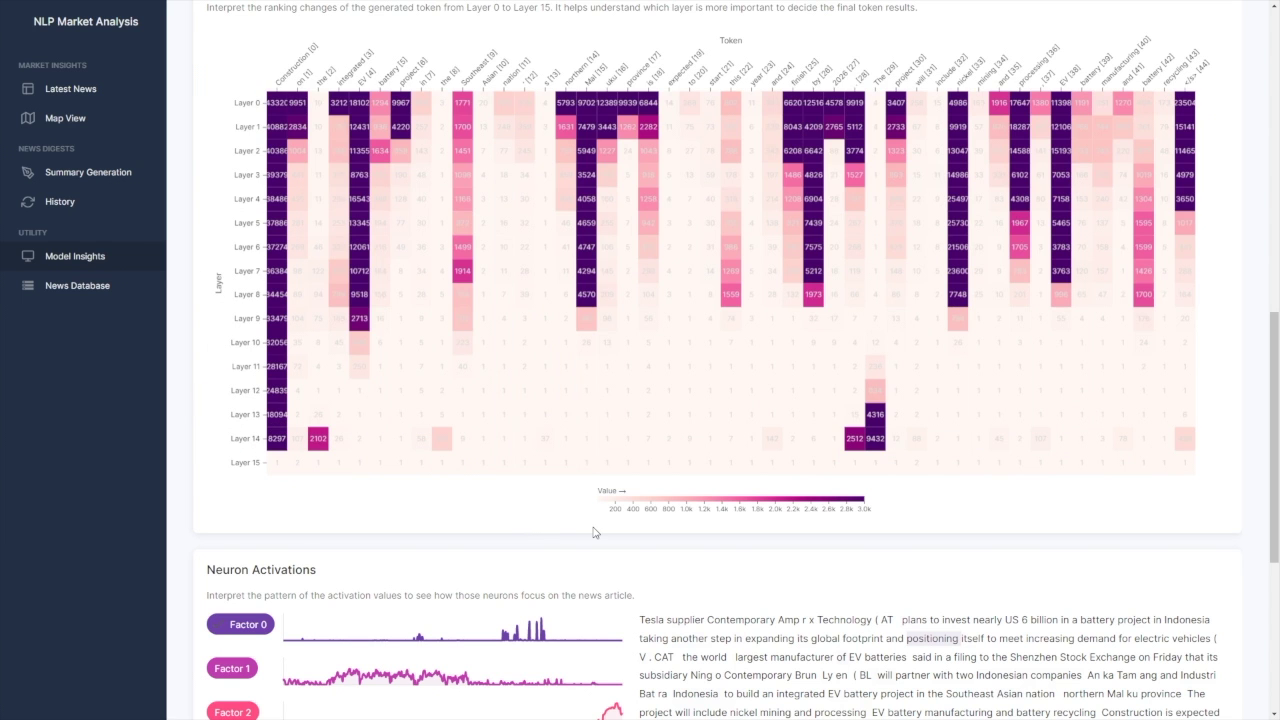
scroll(593, 533, down, 4)
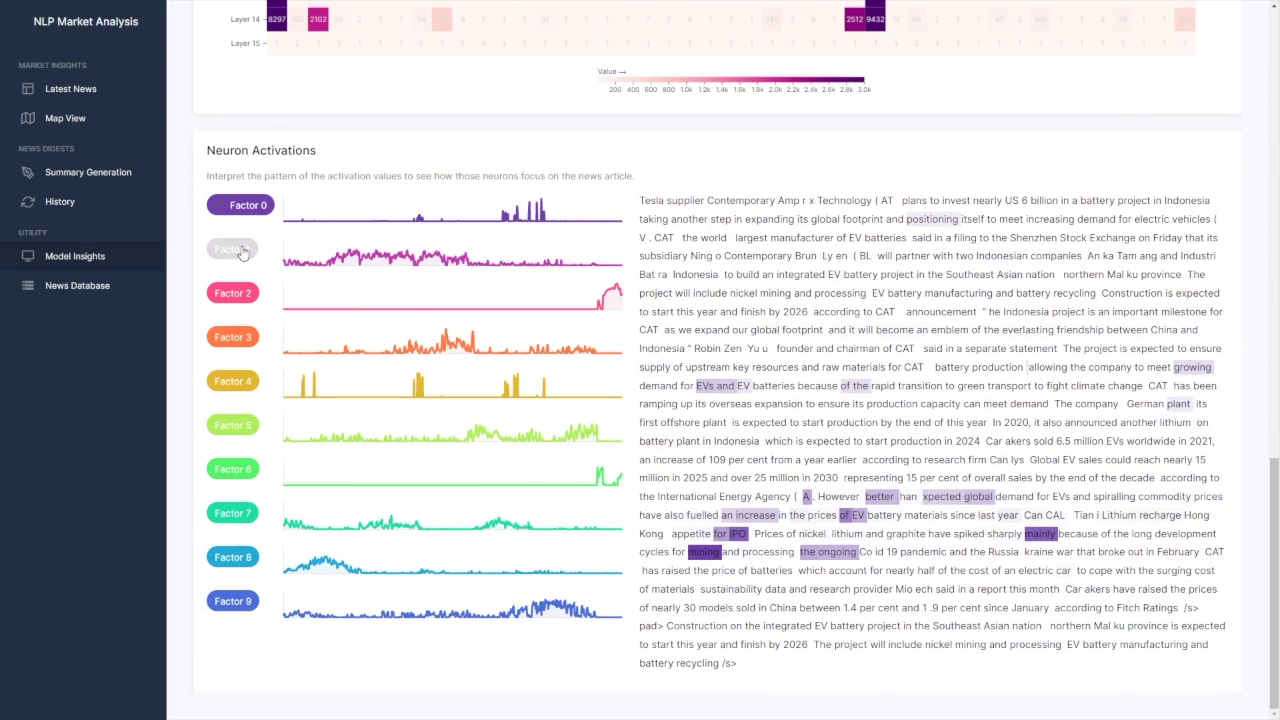
click(240, 250)
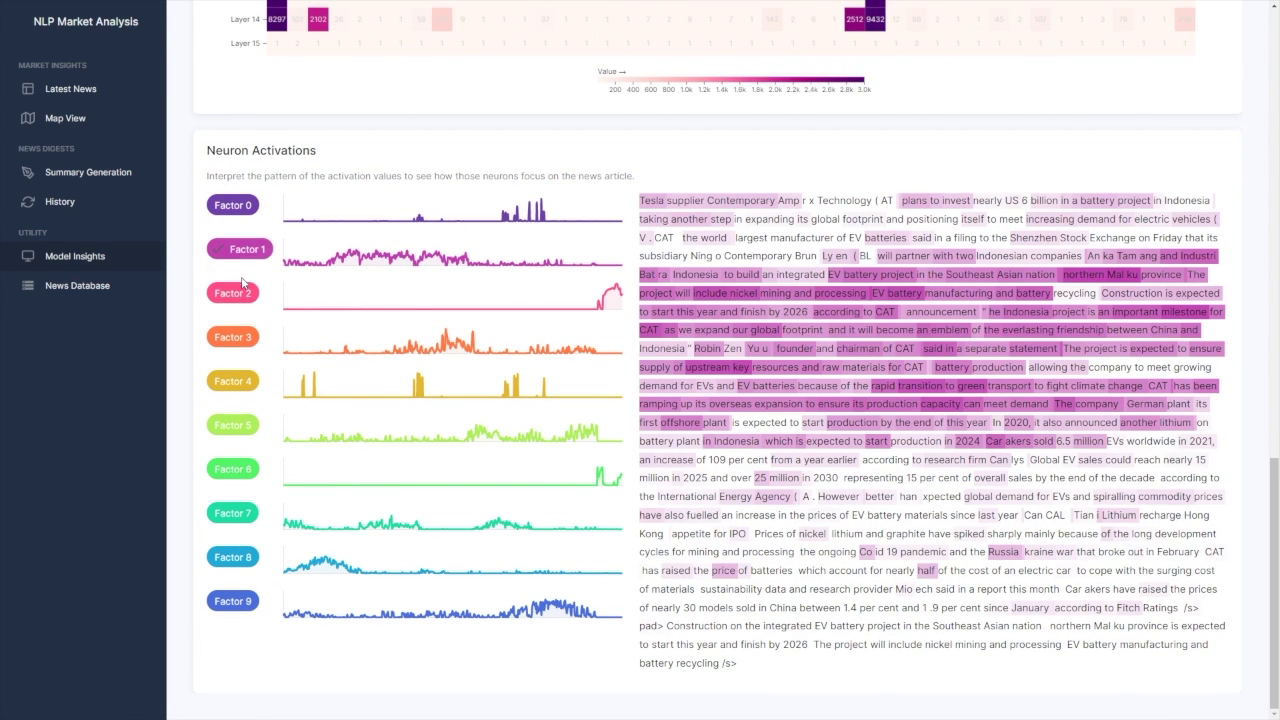
click(241, 294)
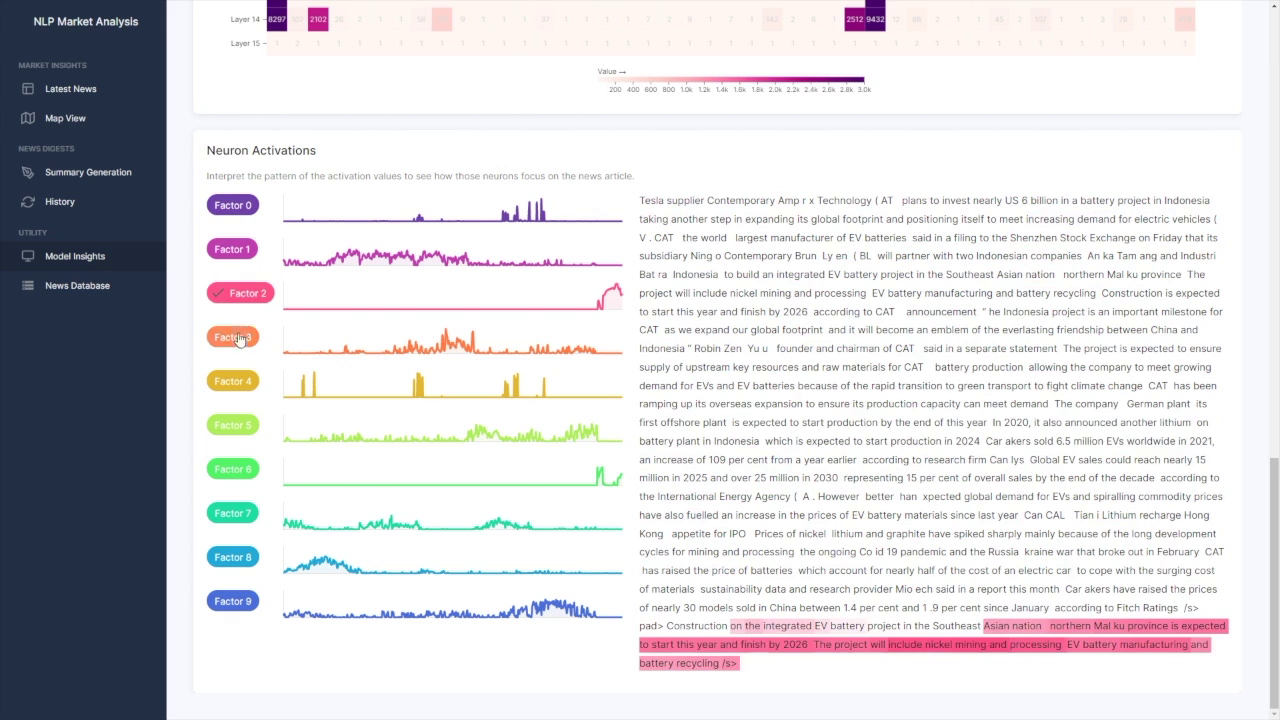
click(238, 339)
click(238, 382)
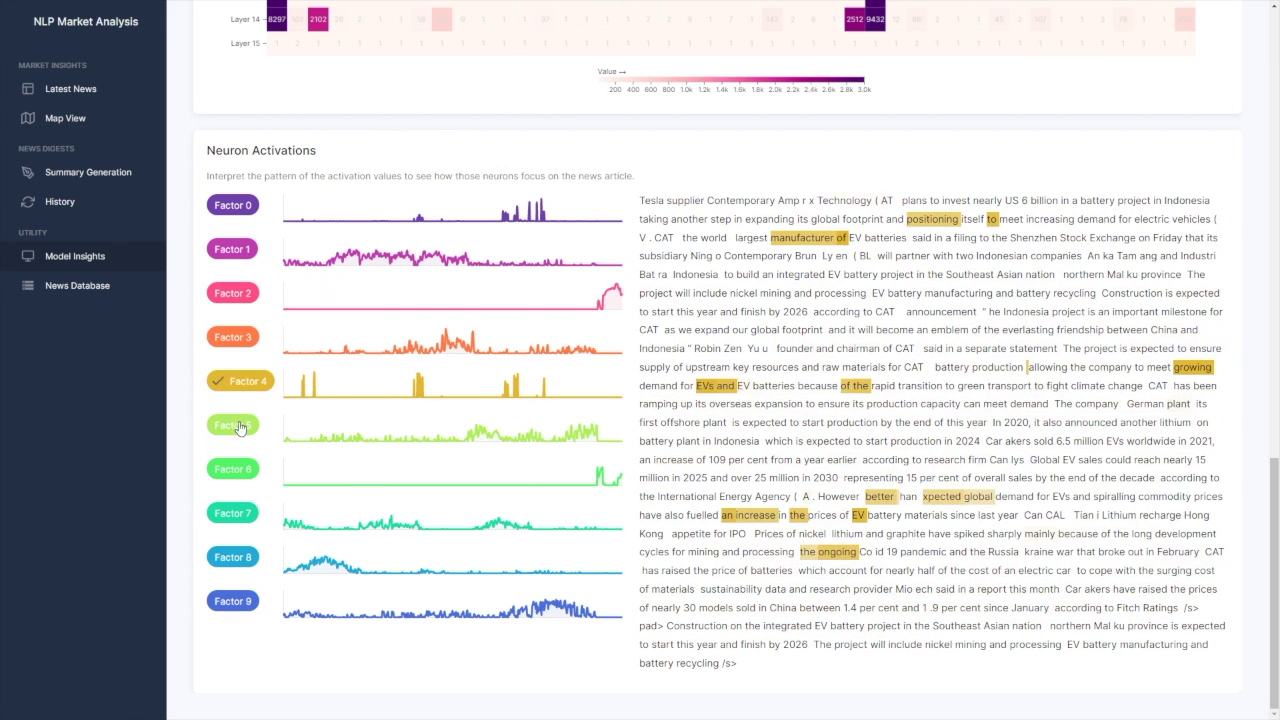
click(236, 427)
click(234, 470)
click(236, 514)
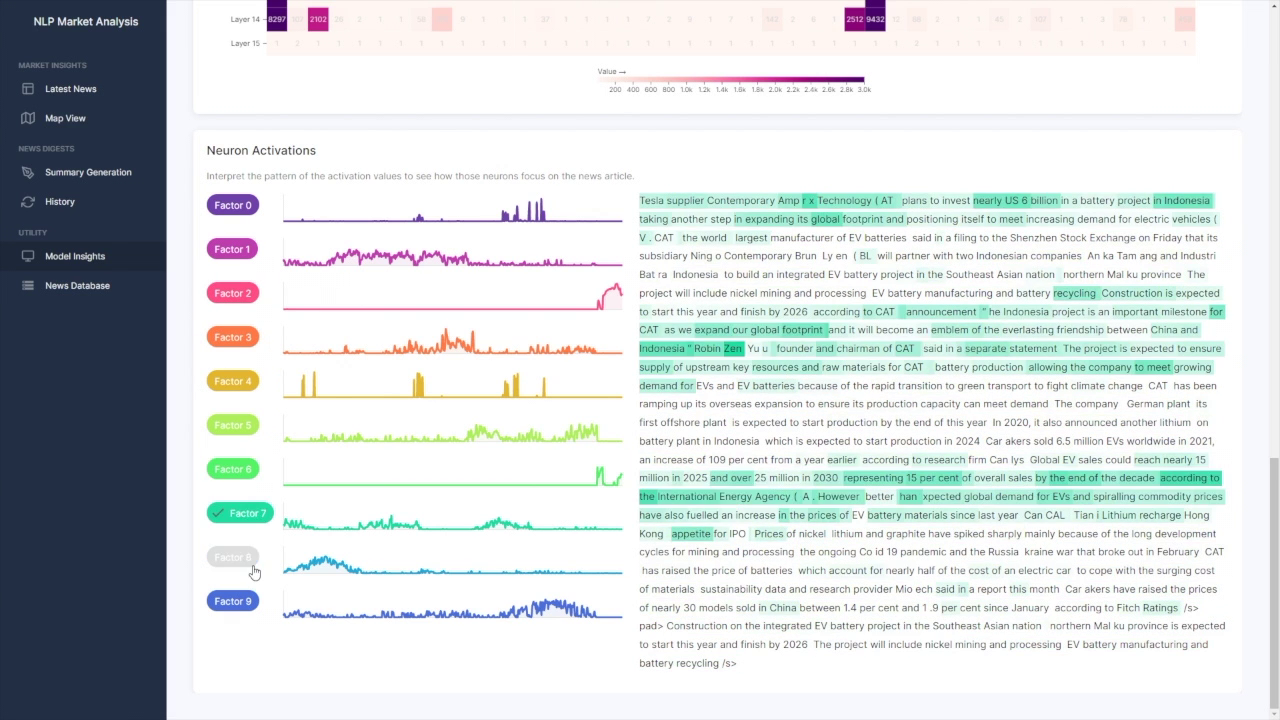
click(238, 558)
click(240, 603)
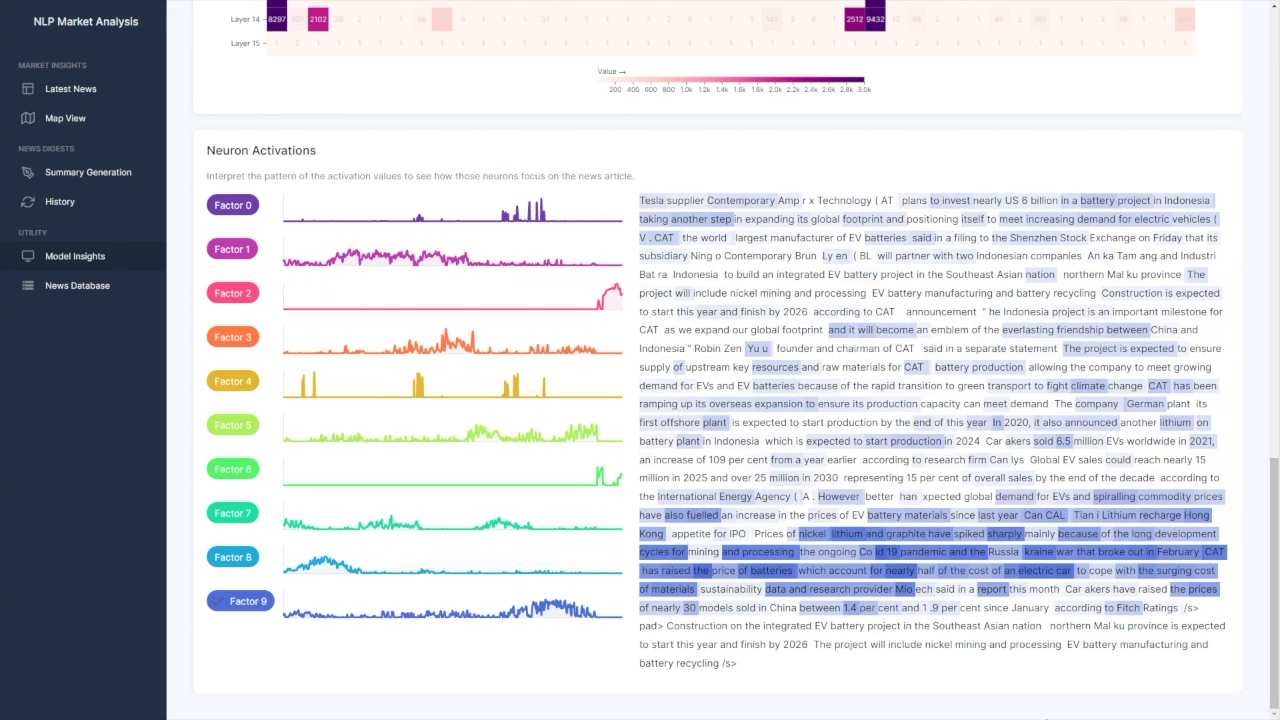